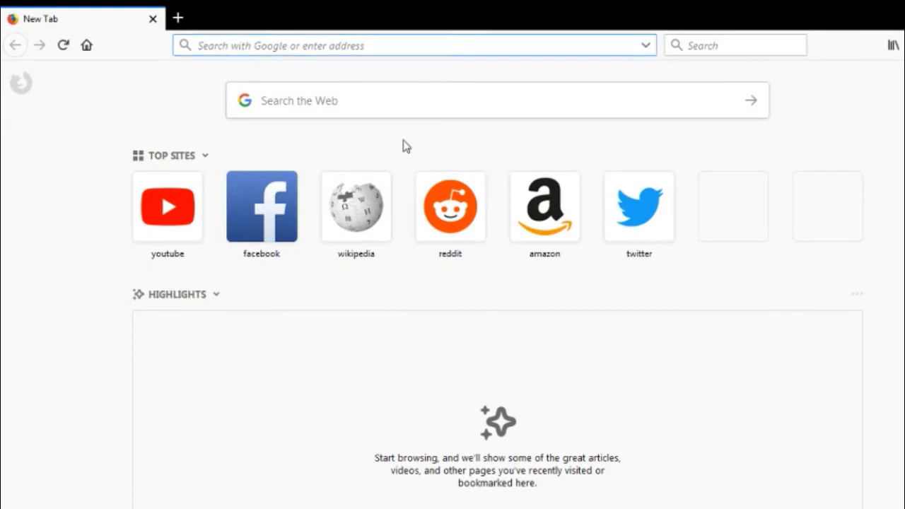
# Step: Search the web for "quizizz" and open the Quizizz home page from the results
pyautogui.click(413, 108)
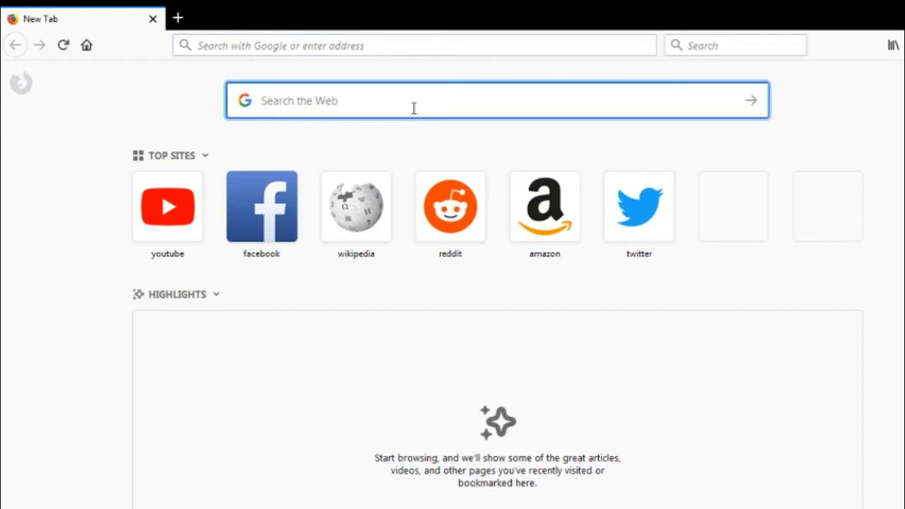
pyautogui.write('quiz')
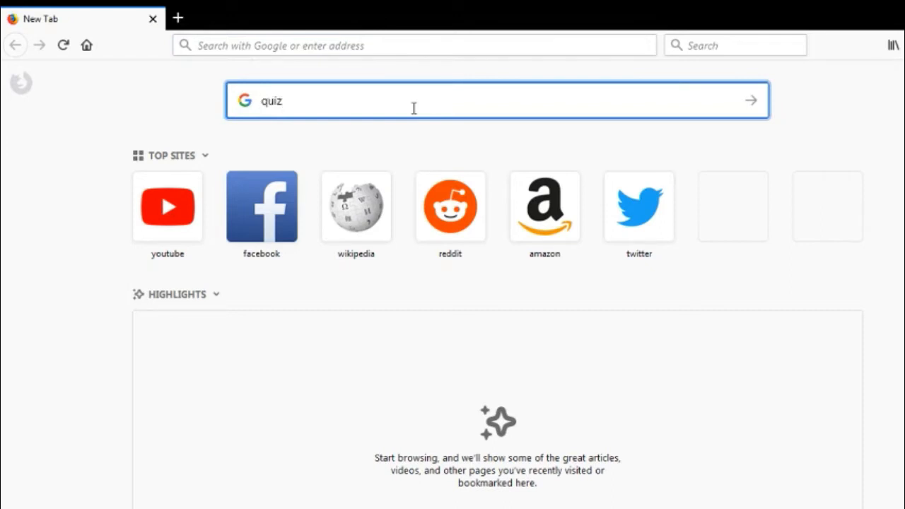
pyautogui.write('izz')
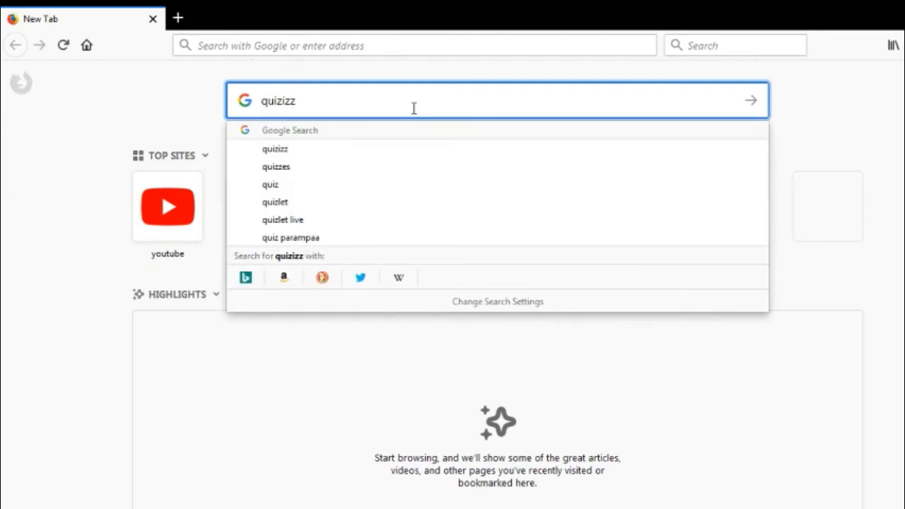
pyautogui.click(303, 156)
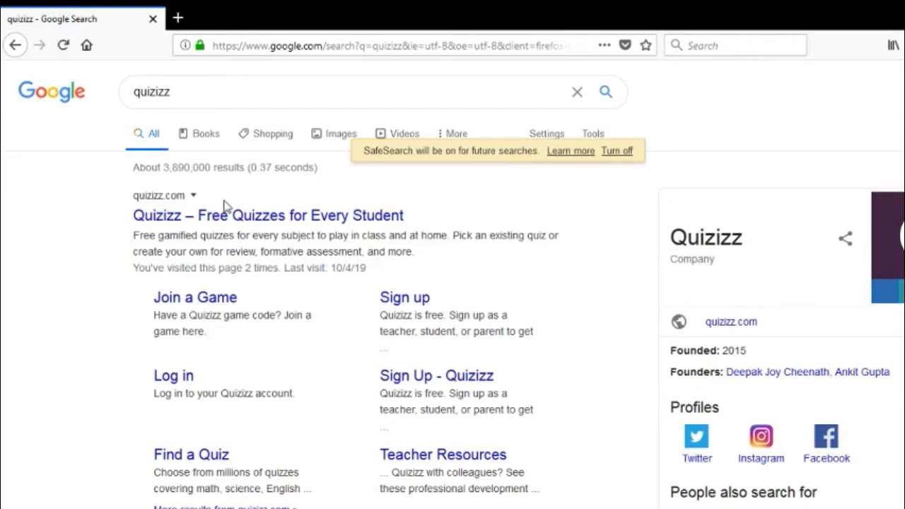
pyautogui.click(172, 207)
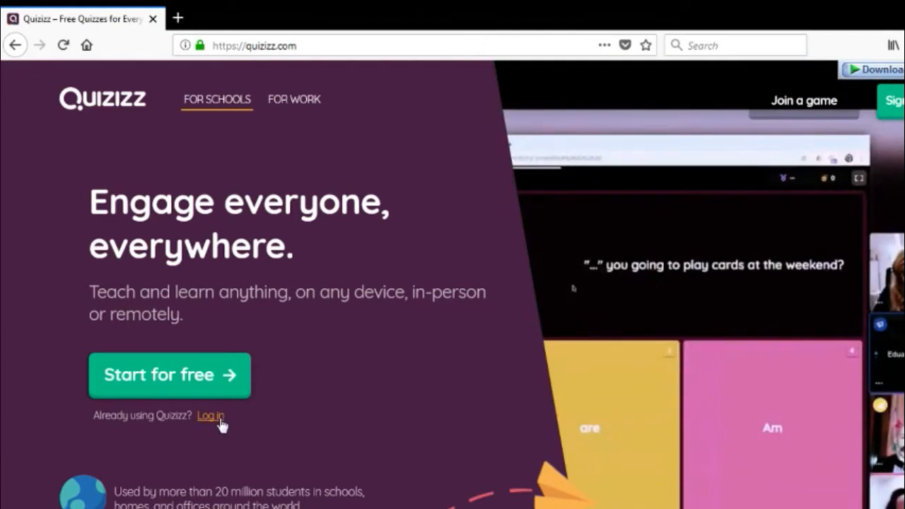
# Step: Log in to Quizizz with the Google account already listed in the browser
pyautogui.click(210, 415)
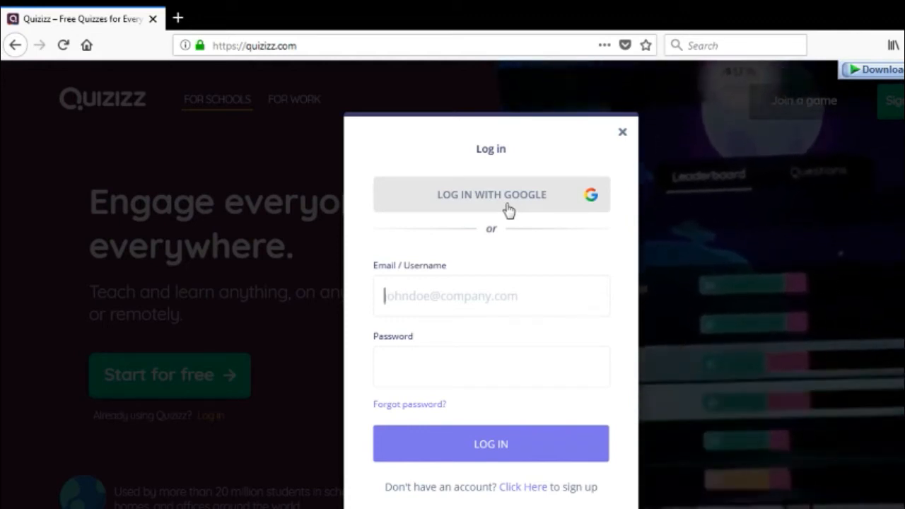
pyautogui.click(508, 210)
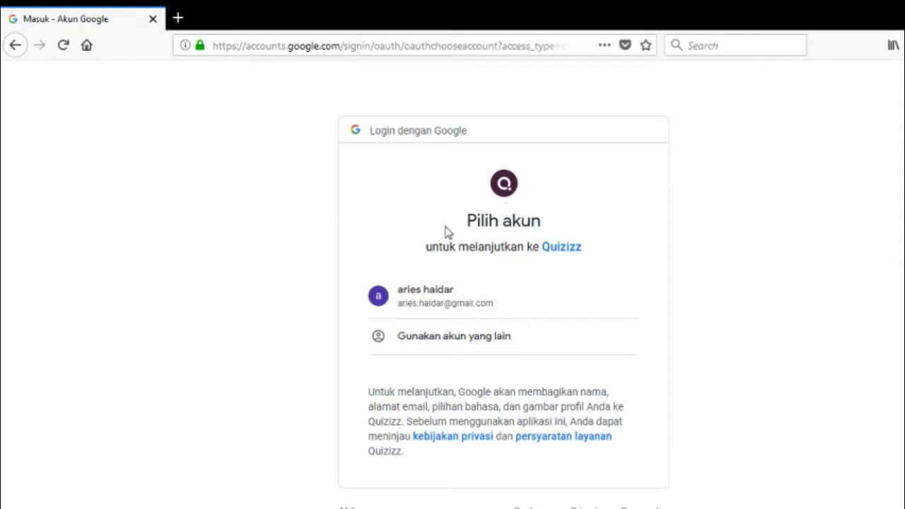
pyautogui.click(436, 292)
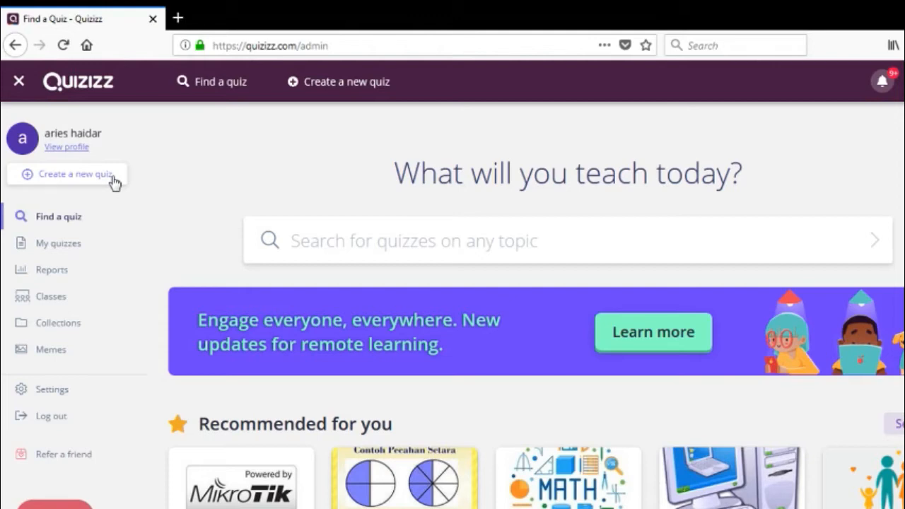
# Step: Create a new quiz named "SOAL MATEMATIKA" with Mathematics as its subject
pyautogui.click(364, 84)
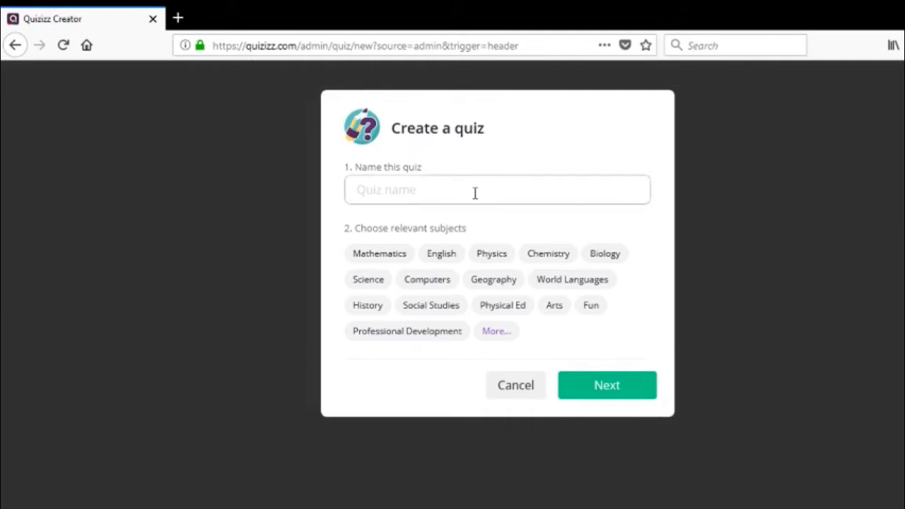
pyautogui.click(418, 192)
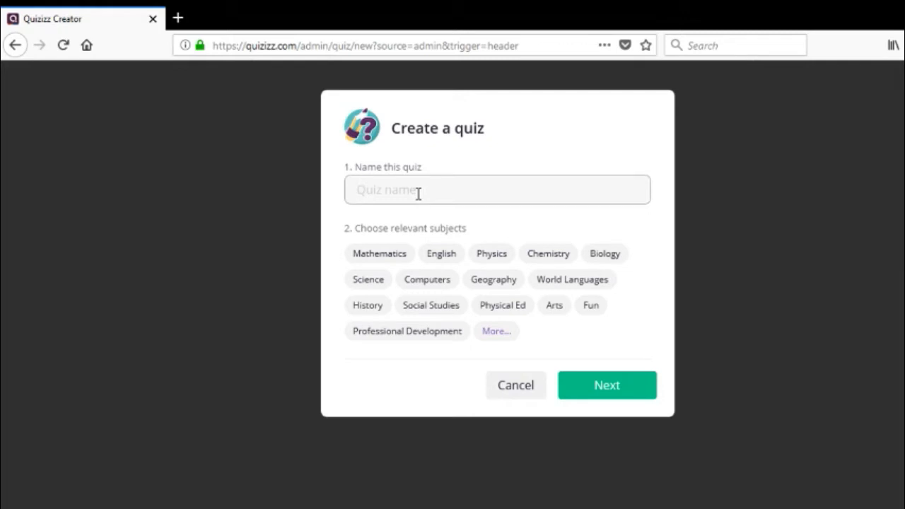
pyautogui.write('SOAL MATEMATIK')
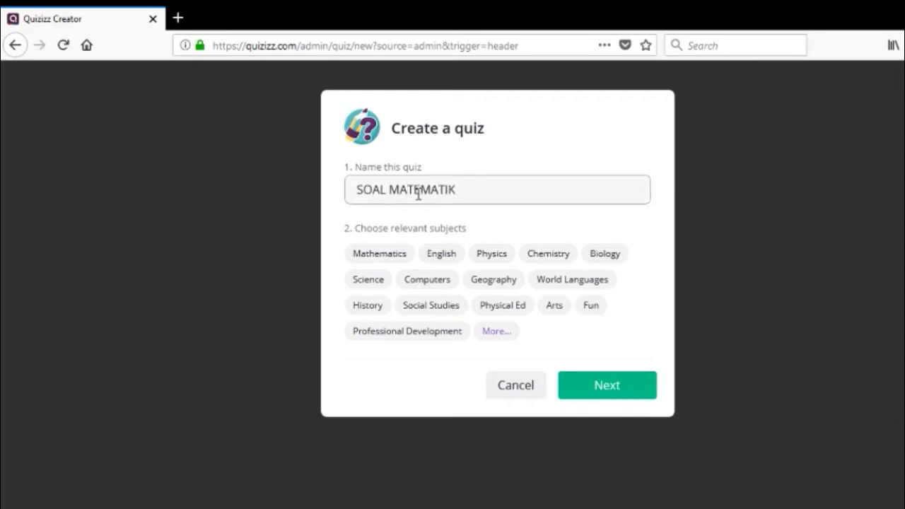
pyautogui.write('A')
pyautogui.click(621, 253)
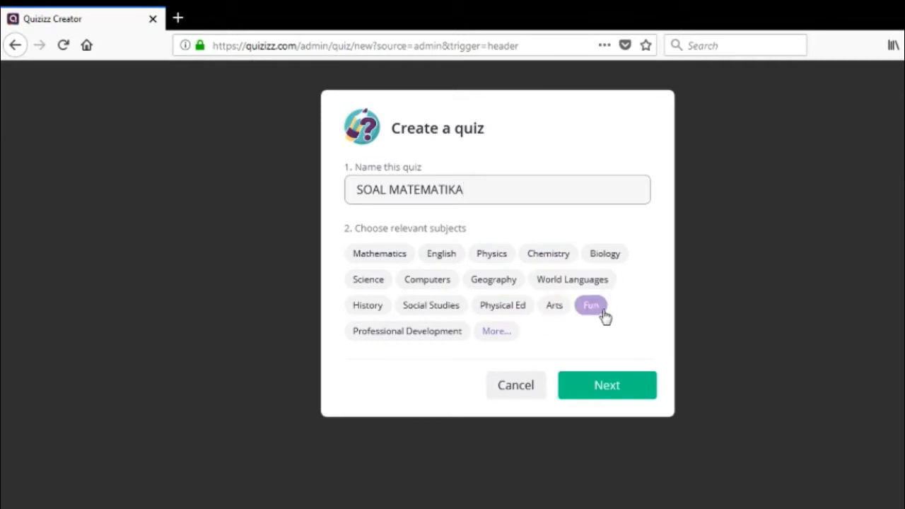
pyautogui.click(503, 338)
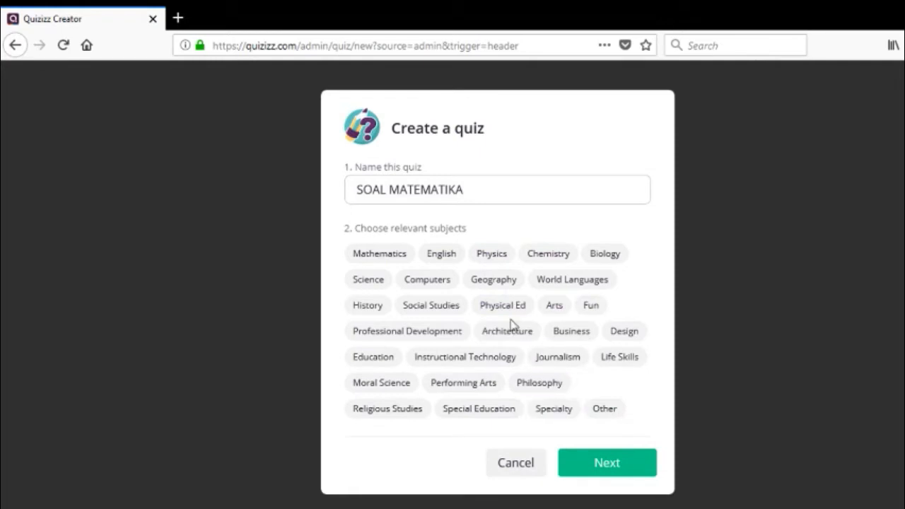
pyautogui.click(381, 256)
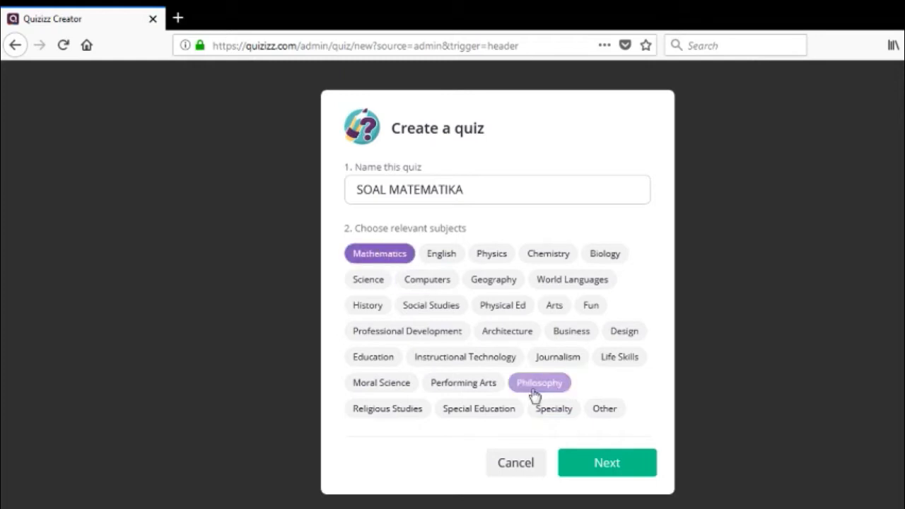
pyautogui.click(628, 472)
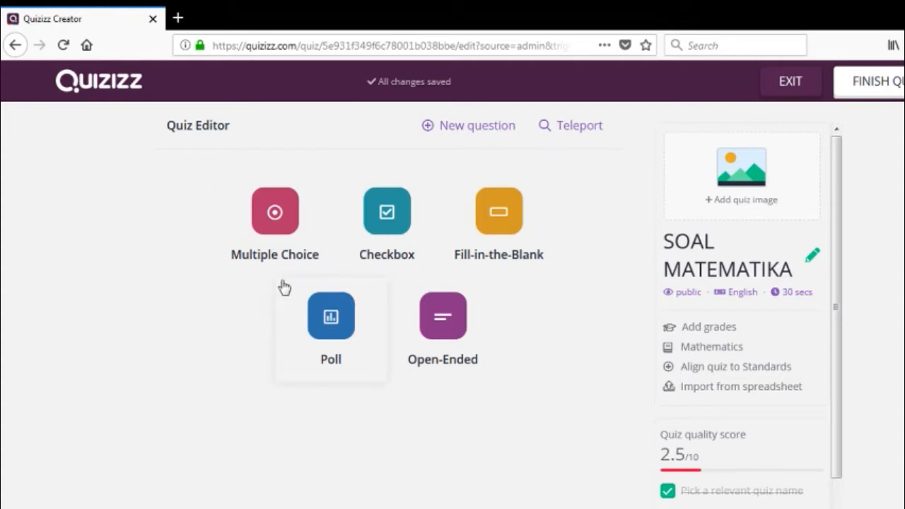
# Step: Add a multiple-choice question to the quiz with the question text "3+4="
pyautogui.click(281, 240)
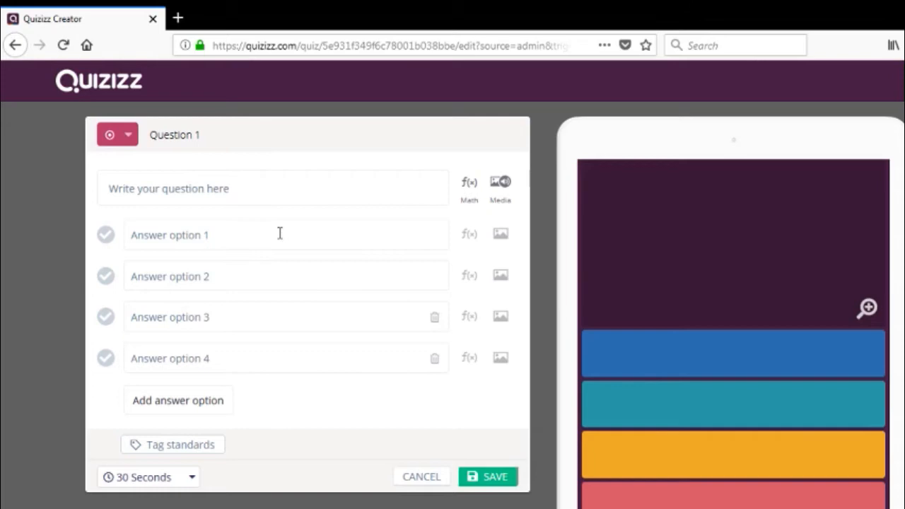
pyautogui.click(283, 188)
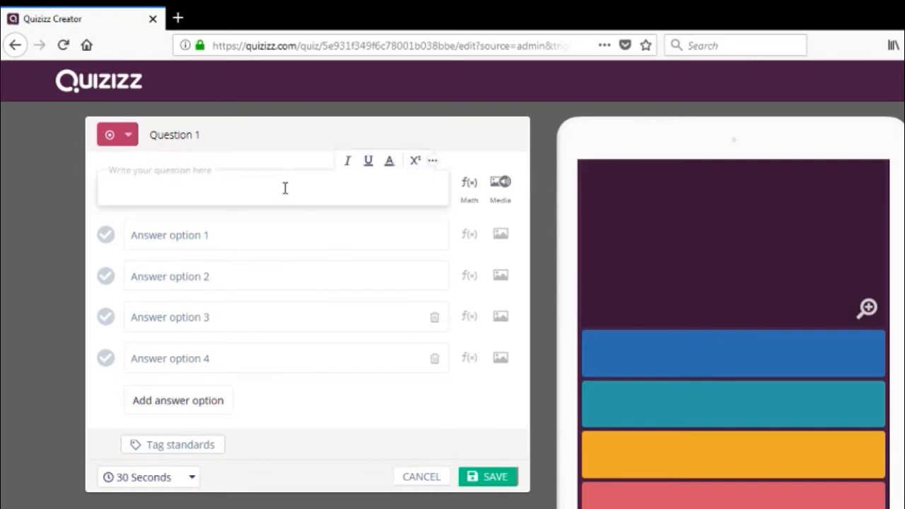
pyautogui.click(322, 132)
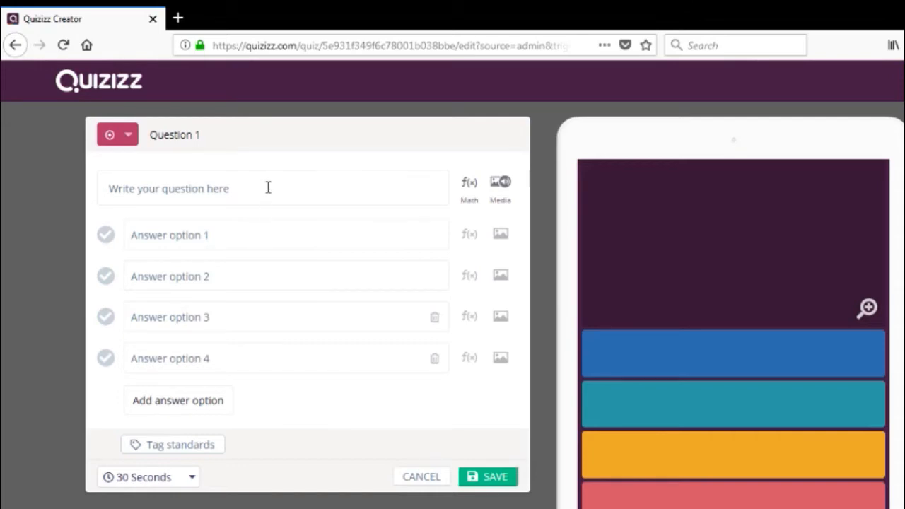
pyautogui.click(268, 187)
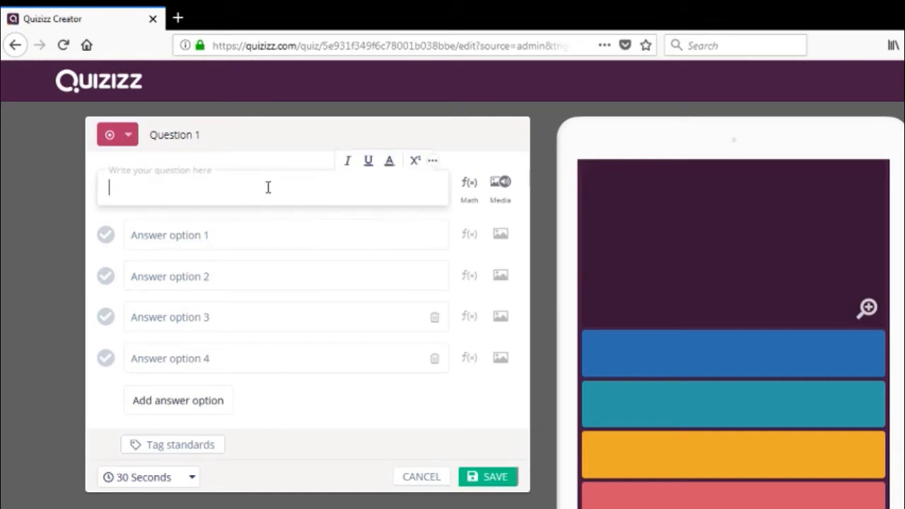
pyautogui.write('BER')
pyautogui.press('BackSpace')
pyautogui.press('BackSpace')
pyautogui.press('BackSpace')
pyautogui.write('3')
pyautogui.write('=')
pyautogui.press('BackSpace')
pyautogui.write('+4')
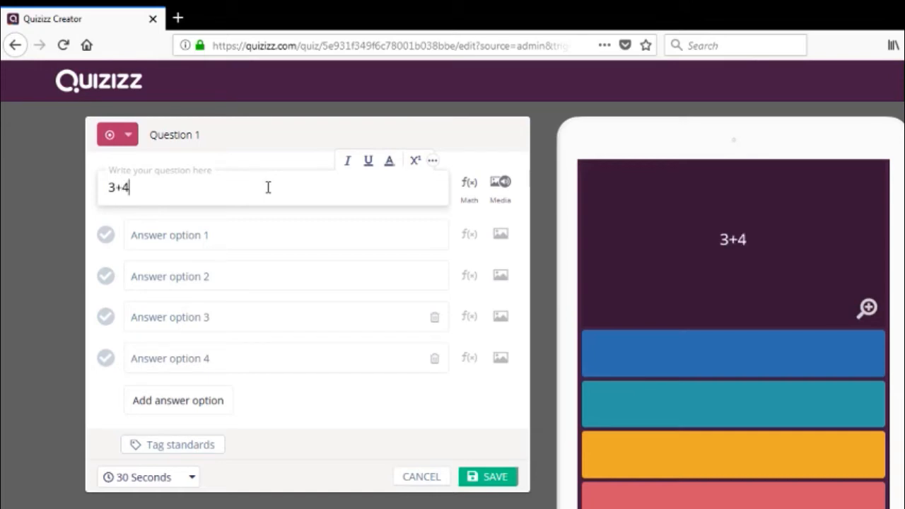
pyautogui.write('+')
pyautogui.press('BackSpace')
pyautogui.write('=')
# Step: Fill in the question's four answer options in order as 8, 7, 9 and 4
pyautogui.click(251, 240)
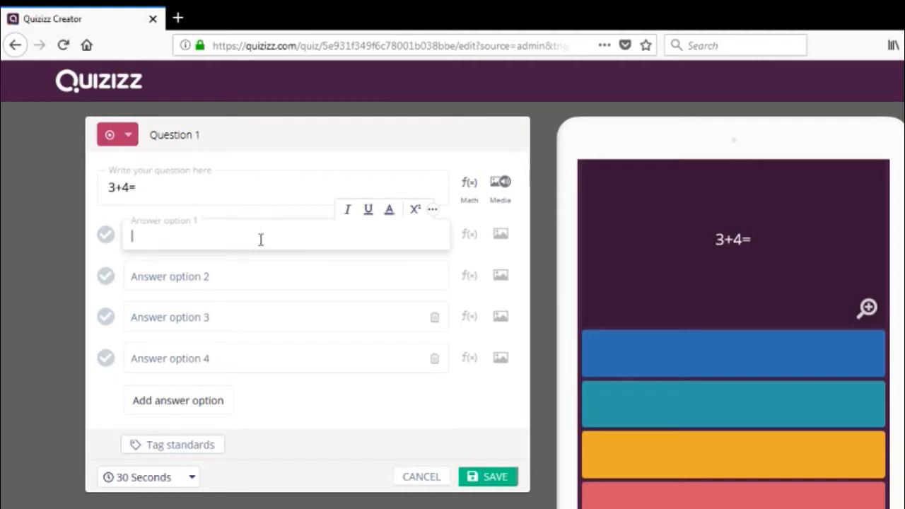
pyautogui.write('8')
pyautogui.click(250, 282)
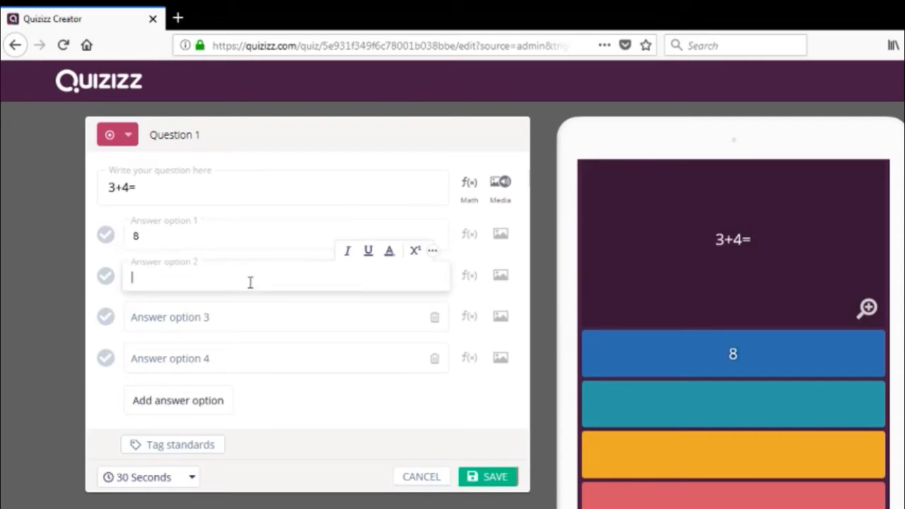
pyautogui.write('7')
pyautogui.click(245, 317)
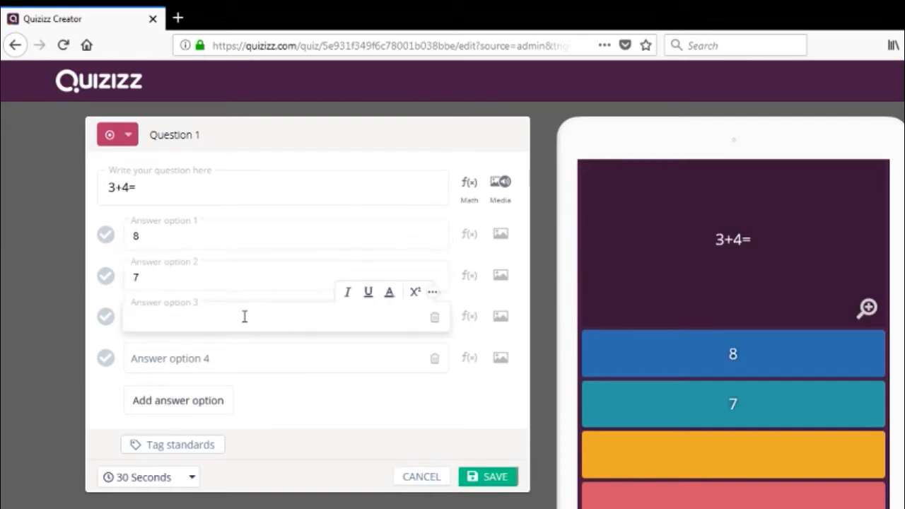
pyautogui.write('9')
pyautogui.click(232, 359)
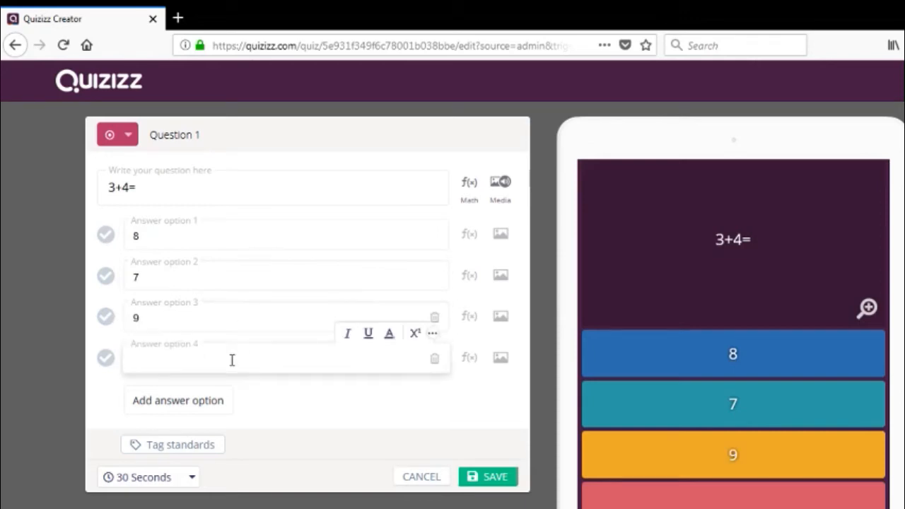
pyautogui.write('4')
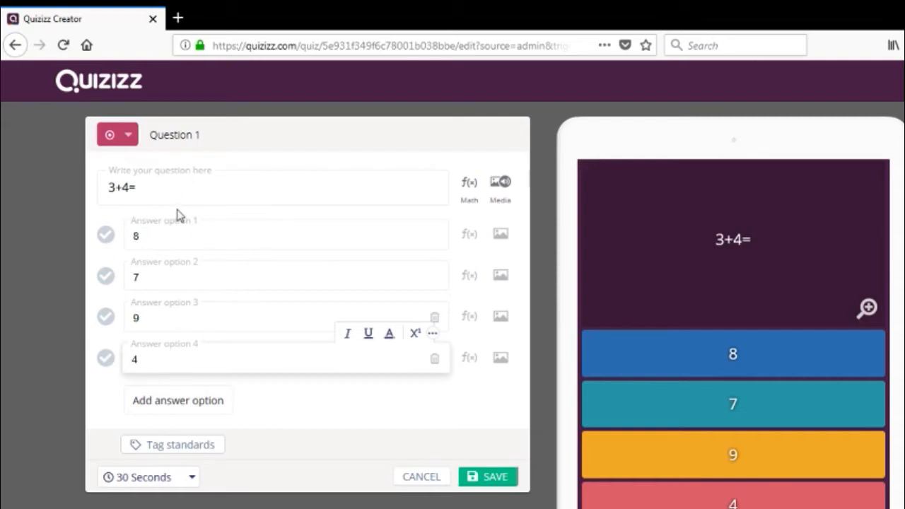
# Step: Add and delete a trial fifth answer option, and mark the answer 7 as correct
pyautogui.click(212, 412)
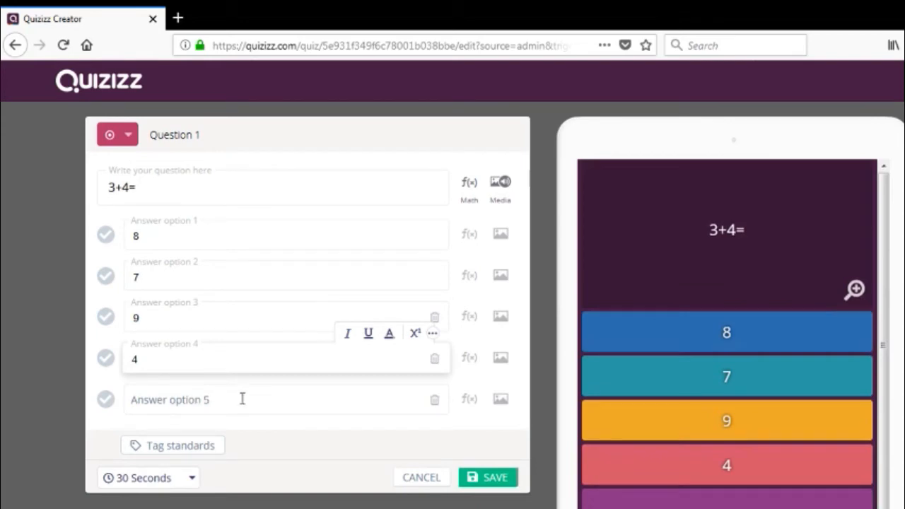
pyautogui.click(434, 400)
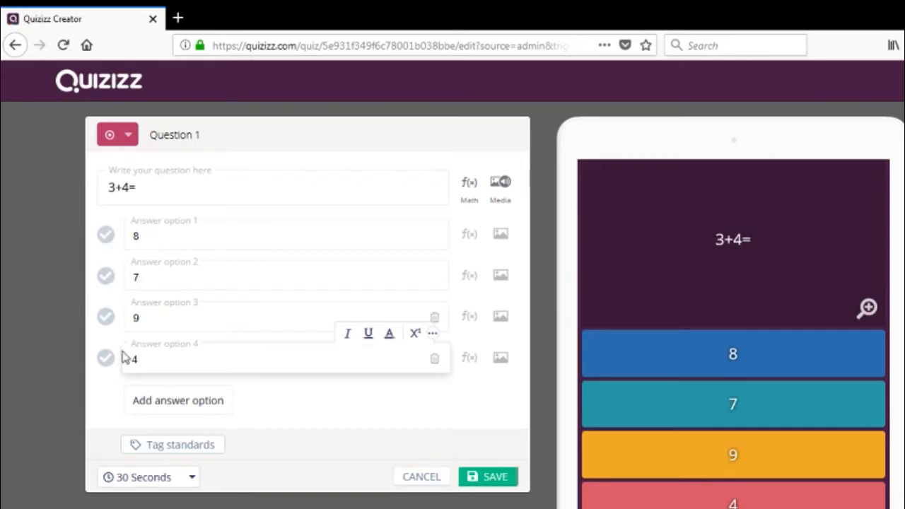
pyautogui.click(106, 240)
pyautogui.click(106, 276)
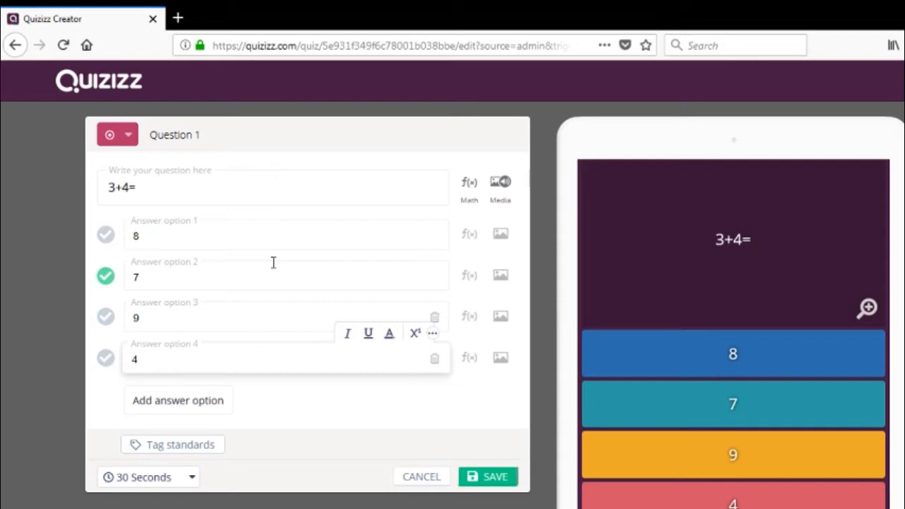
# Step: Set the time limit of question 1 to 2 Minutes and save the question
pyautogui.click(187, 478)
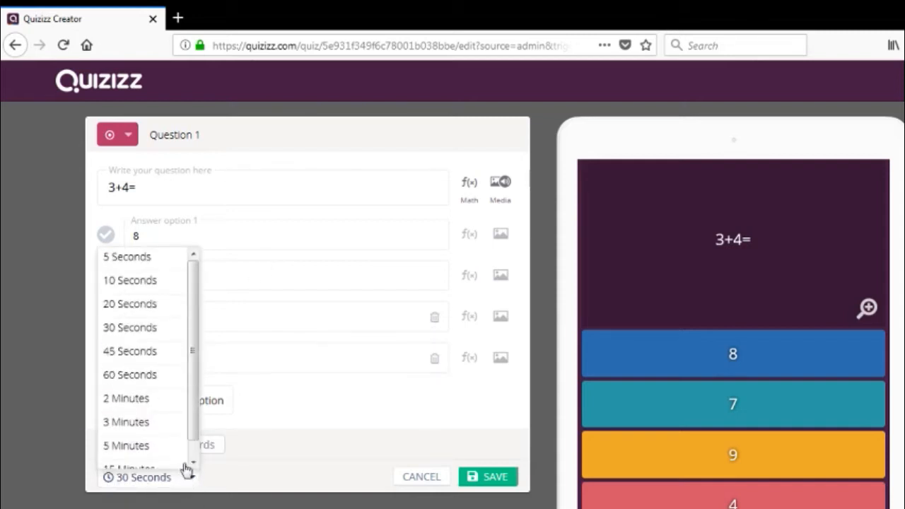
pyautogui.click(161, 399)
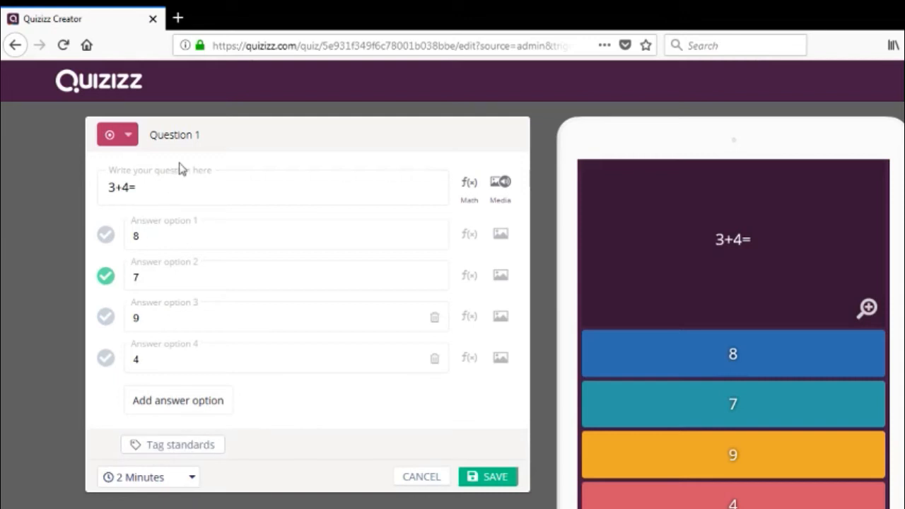
pyautogui.click(497, 477)
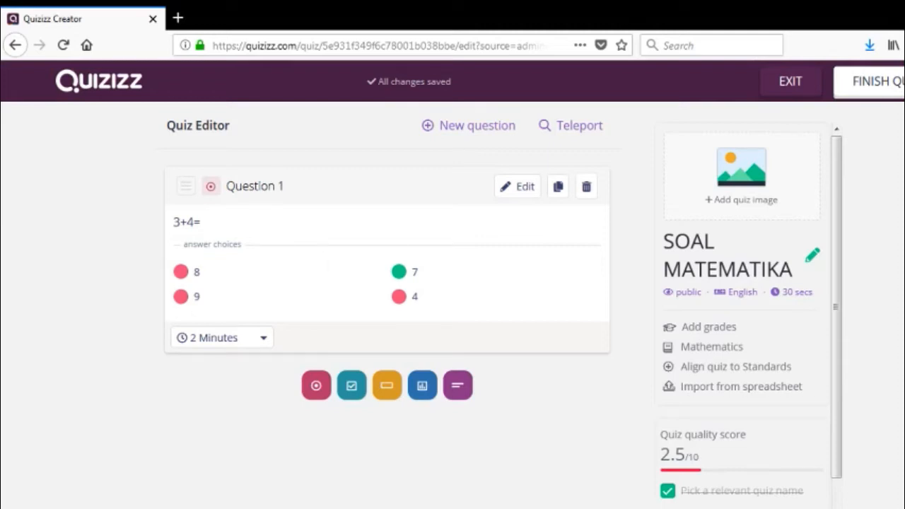
# Step: Start a second multiple-choice question and open the image upload for its question text
pyautogui.click(317, 386)
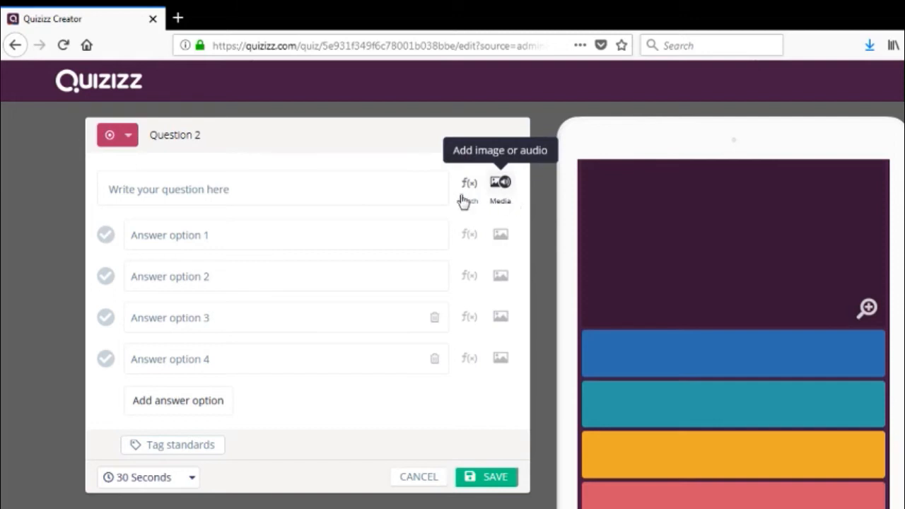
pyautogui.click(501, 184)
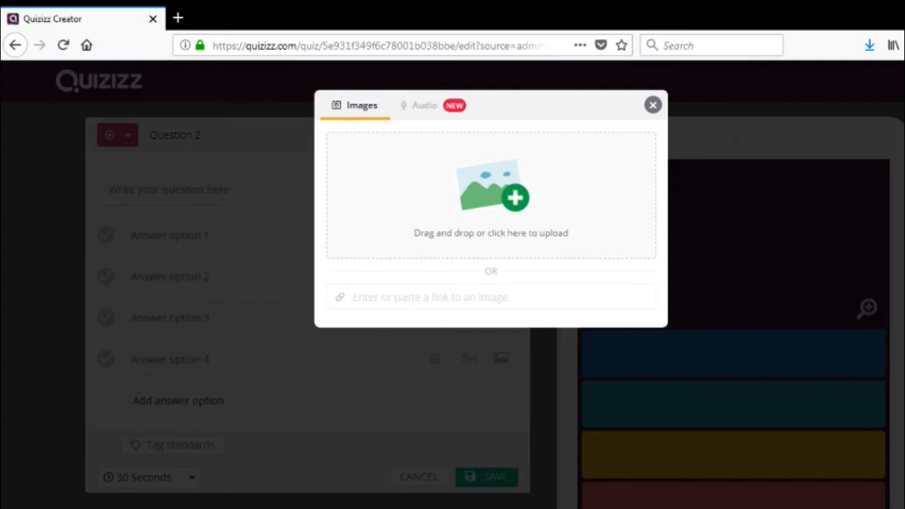
pyautogui.click(45, 395)
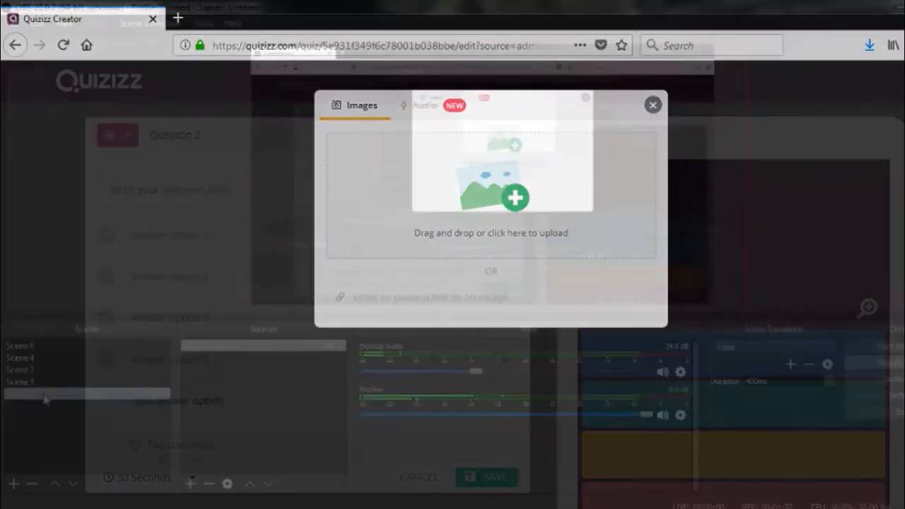
pyautogui.click(239, 508)
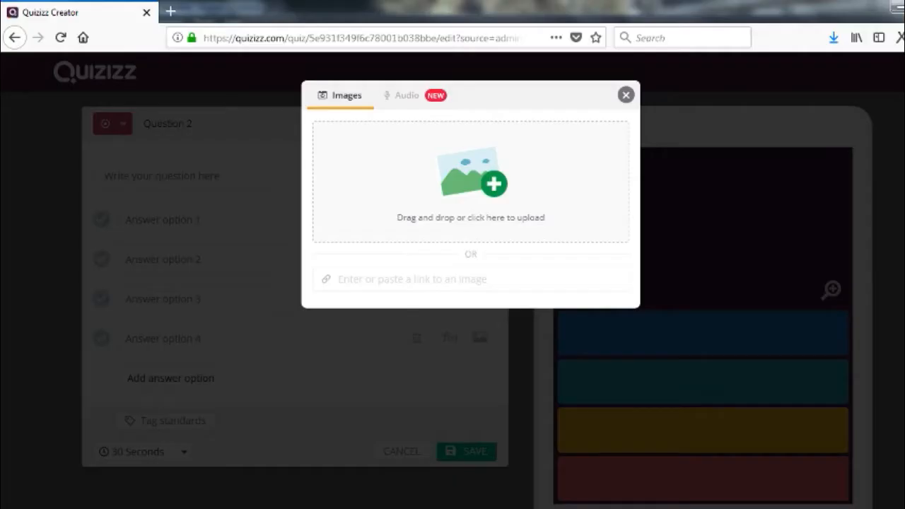
# Step: Upload the image Luas Satuan a.jpg from the Downloads folder to question 2
pyautogui.click(495, 187)
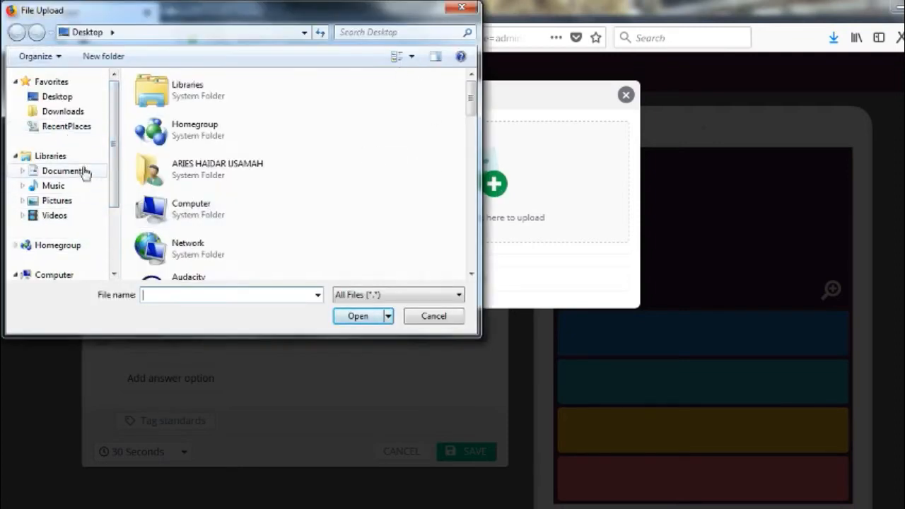
pyautogui.scroll(-2, 115, 227)
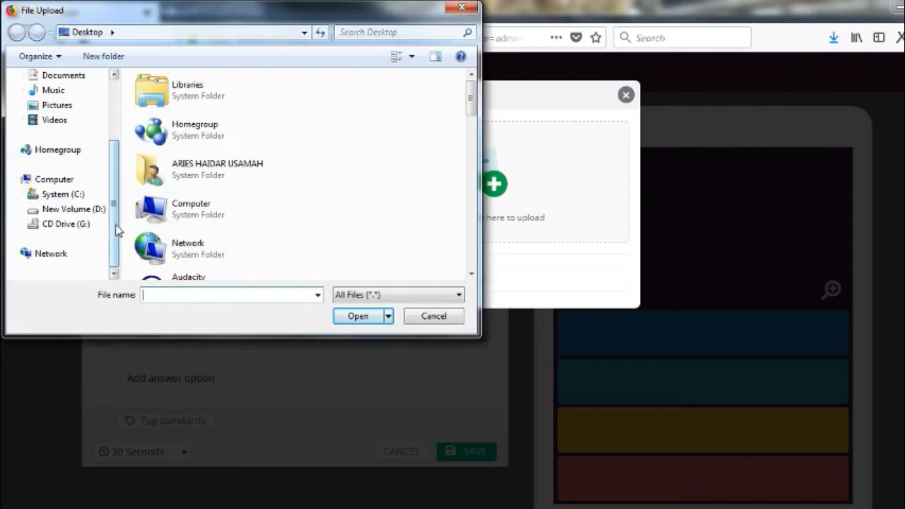
pyautogui.scroll(2, 115, 123)
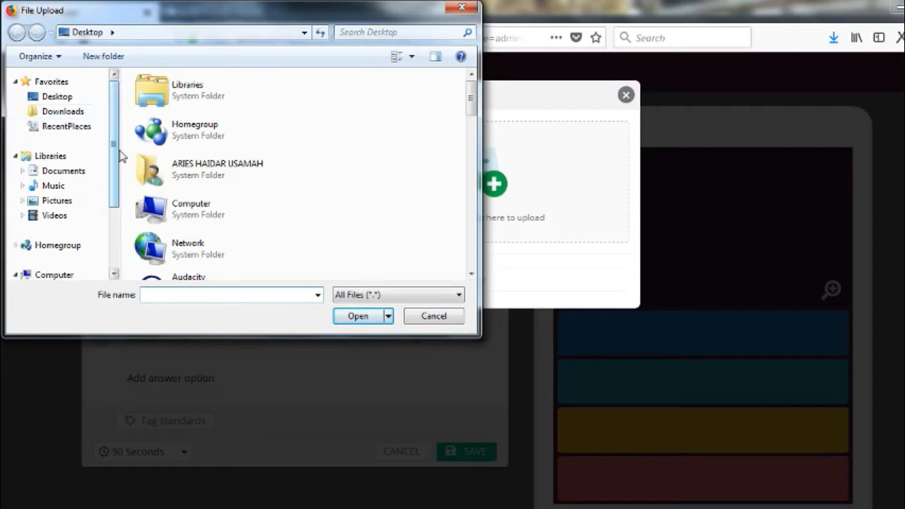
pyautogui.click(79, 112)
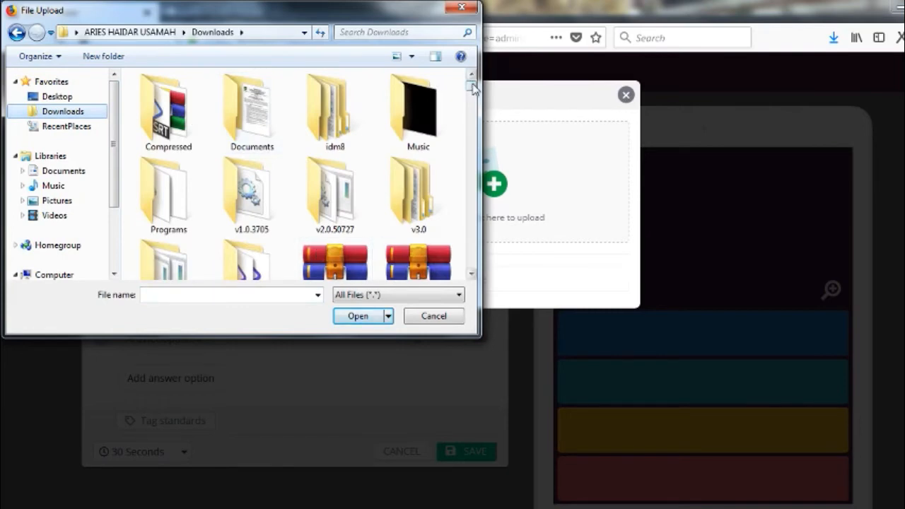
pyautogui.moveTo(473, 88); pyautogui.dragTo(452, 205)
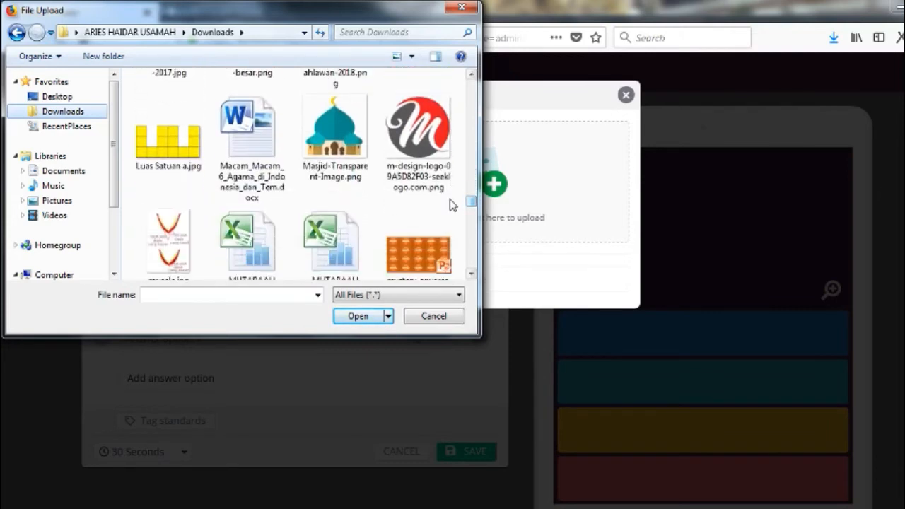
pyautogui.click(179, 166)
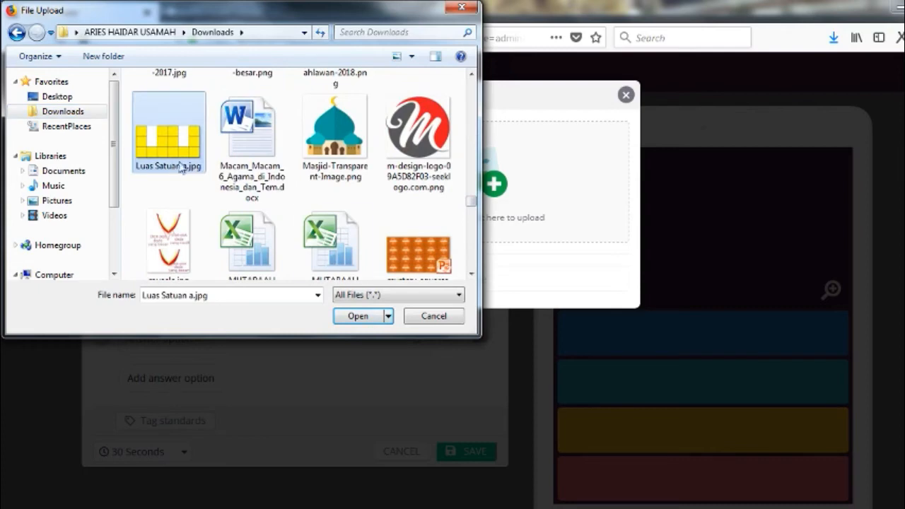
pyautogui.click(369, 316)
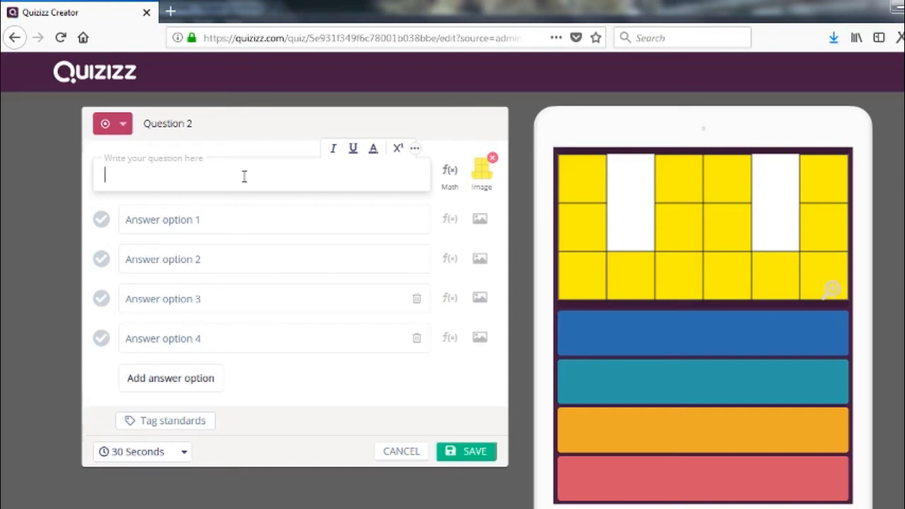
# Step: Begin the text of question 2 with "Berapakah keliling"
pyautogui.write('BER')
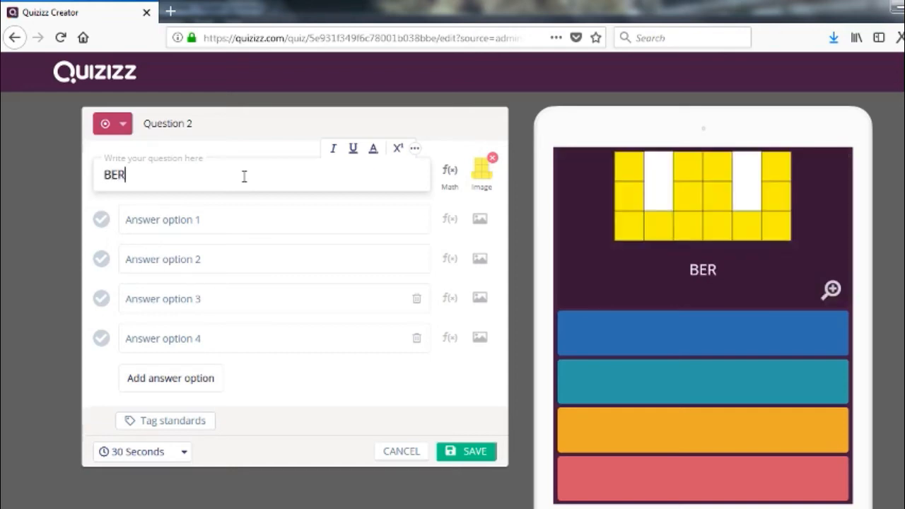
pyautogui.press('BackSpace')
pyautogui.press('BackSpace')
pyautogui.press('capslock')
pyautogui.write('erapakah')
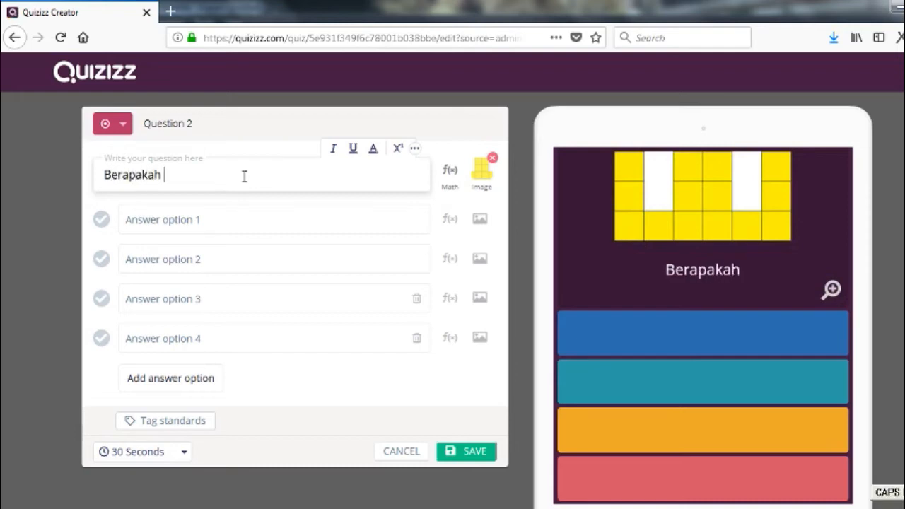
pyautogui.write(' l')
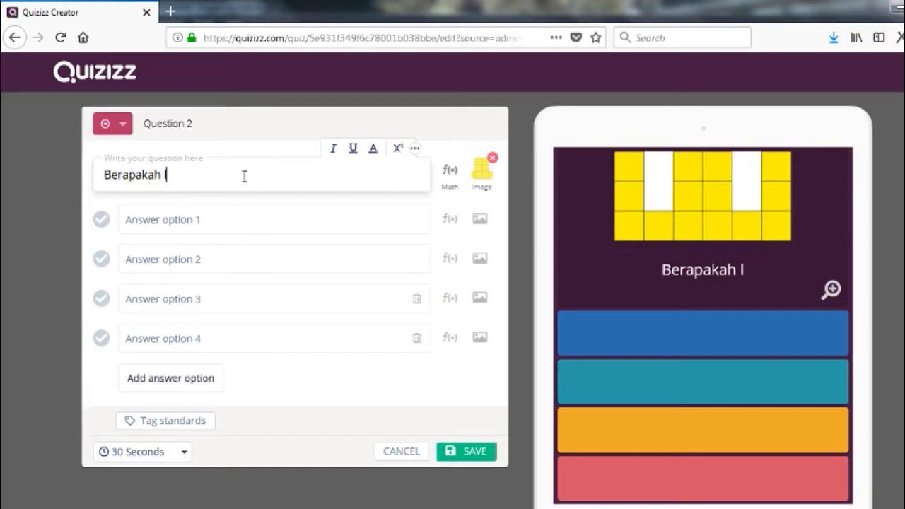
pyautogui.press('BackSpace')
pyautogui.write('keliling')
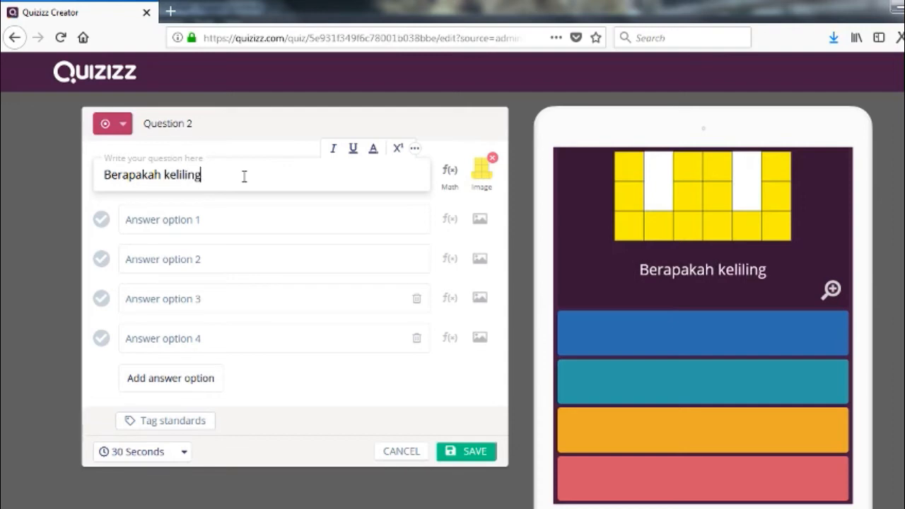
# Step: Reword the start of the question text so that it reads "Berapa satuan persegi kah, keliling"
pyautogui.press('Left')
pyautogui.press('Left')
pyautogui.press('Left')
pyautogui.press('Left')
pyautogui.press('Left')
pyautogui.press('Left')
pyautogui.press('Left')
pyautogui.press('Left')
pyautogui.press('BackSpace')
pyautogui.press('BackSpace')
pyautogui.press('BackSpace')
pyautogui.press('BackSpace')
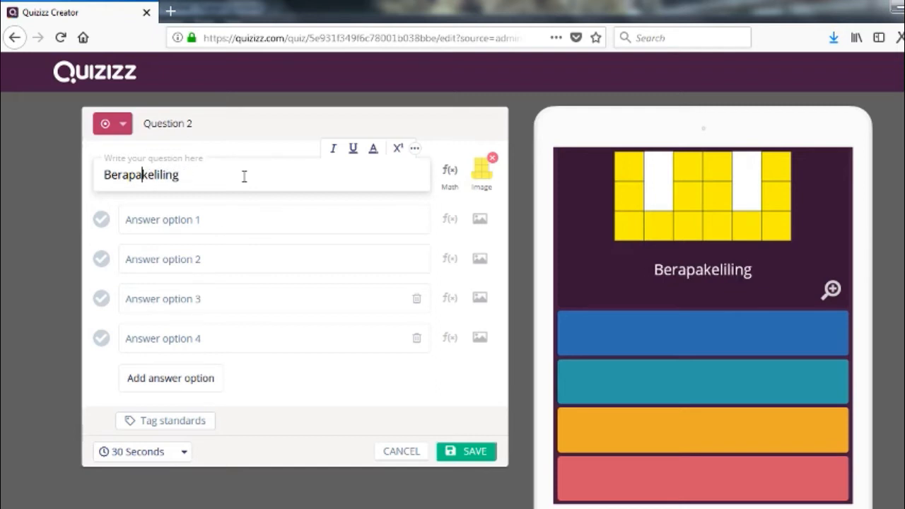
pyautogui.write('satuan ')
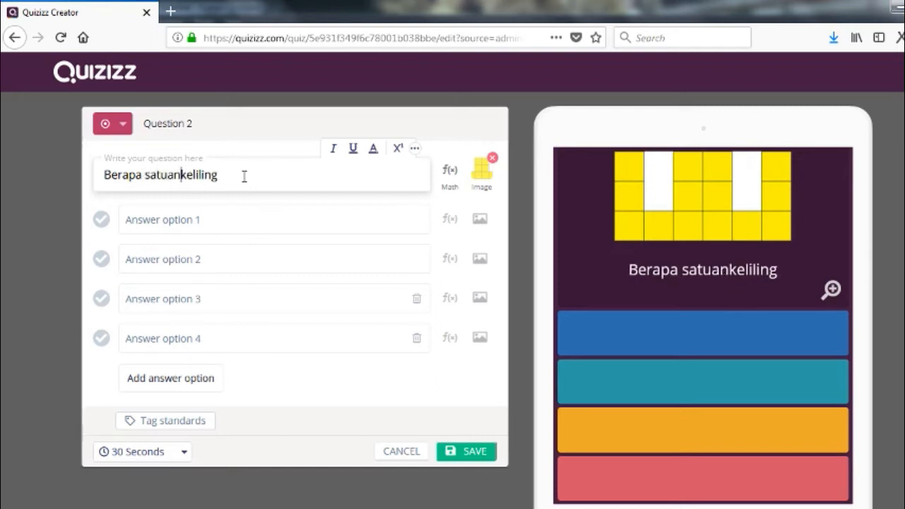
pyautogui.write('per')
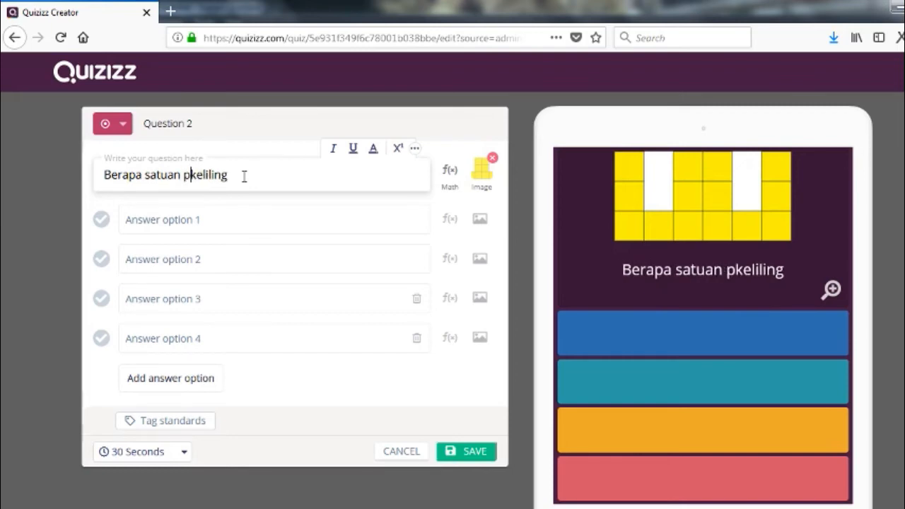
pyautogui.write('segi k')
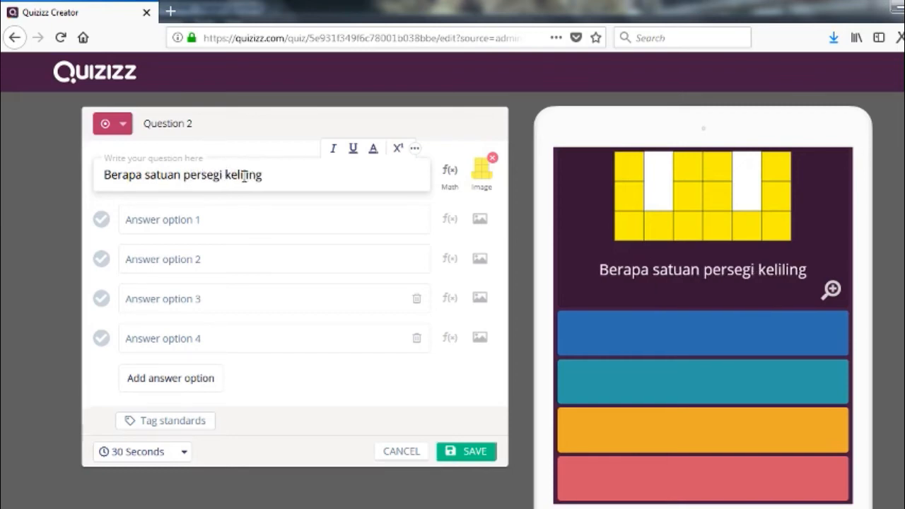
pyautogui.write('ah')
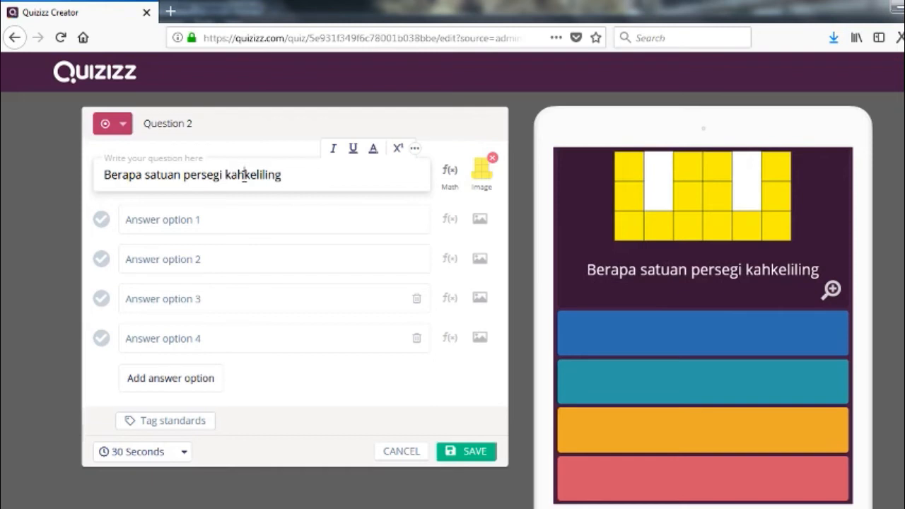
pyautogui.write(',')
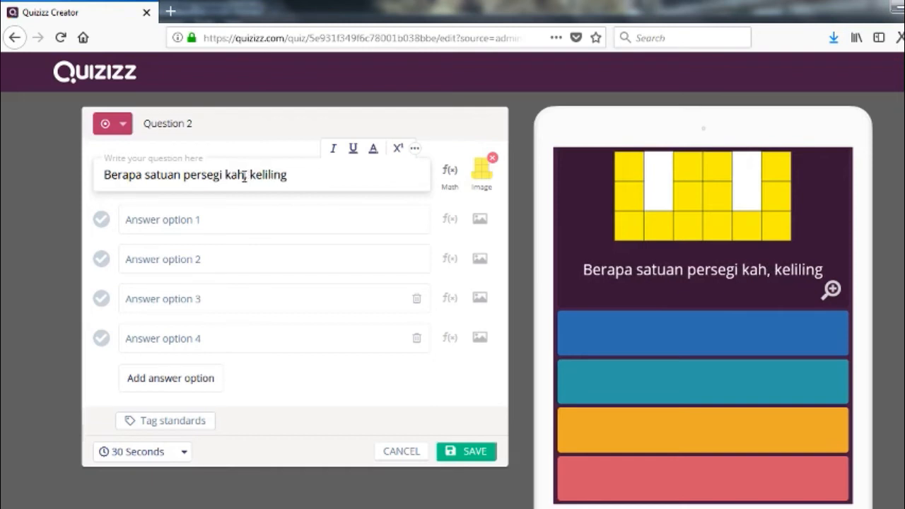
# Step: Complete the question text by adding "bidang datar diatas?" after "keliling"
pyautogui.click(290, 174)
pyautogui.write('ba')
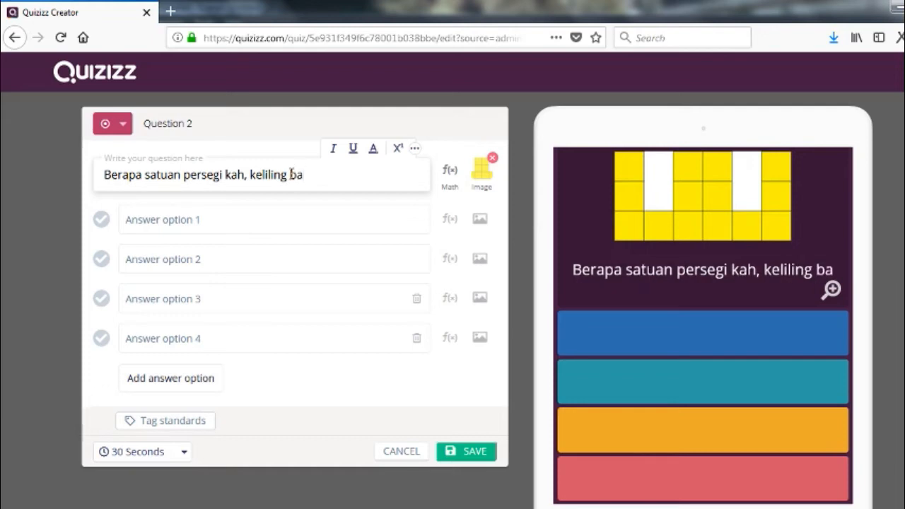
pyautogui.press('BackSpace')
pyautogui.write('idang')
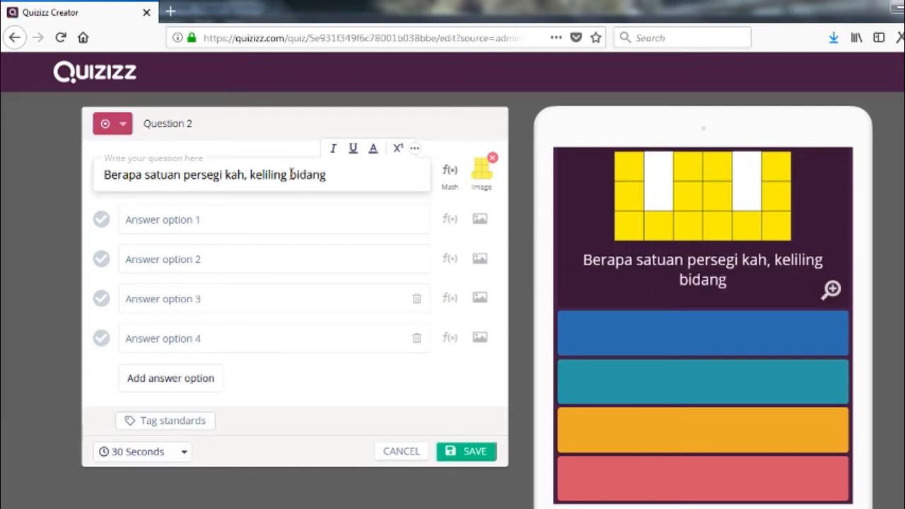
pyautogui.write(' daa')
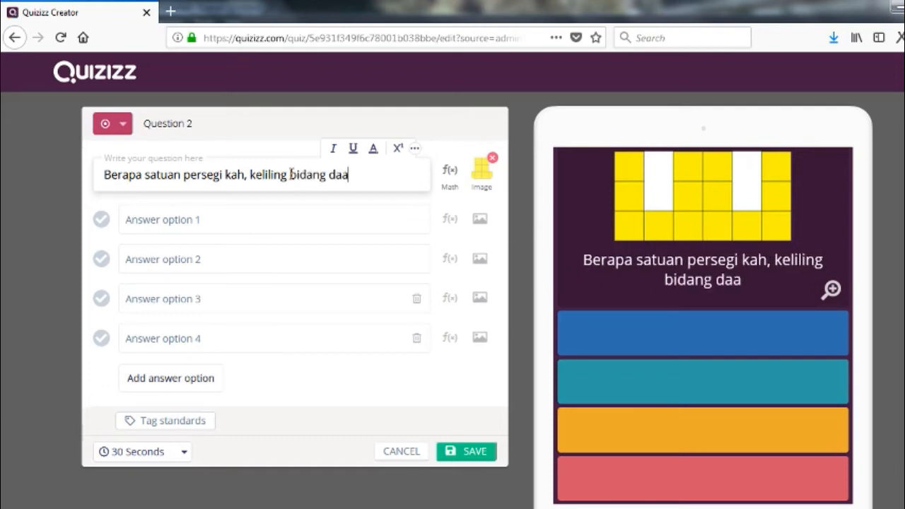
pyautogui.press('BackSpace')
pyautogui.write('ra')
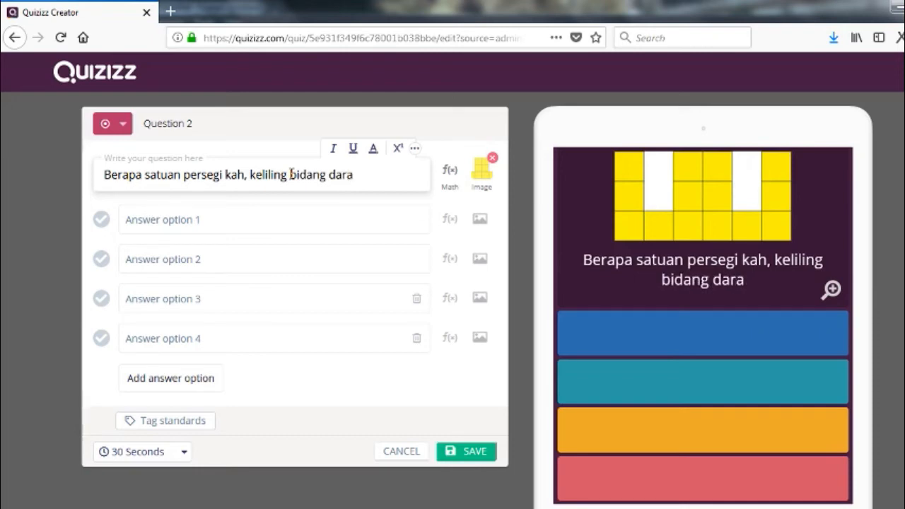
pyautogui.press('BackSpace')
pyautogui.press('BackSpace')
pyautogui.write('tar di')
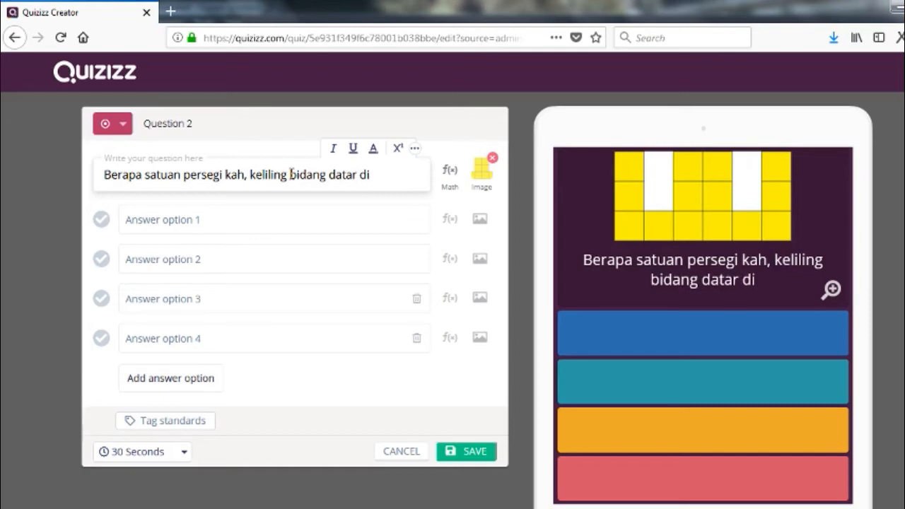
pyautogui.write('atas?')
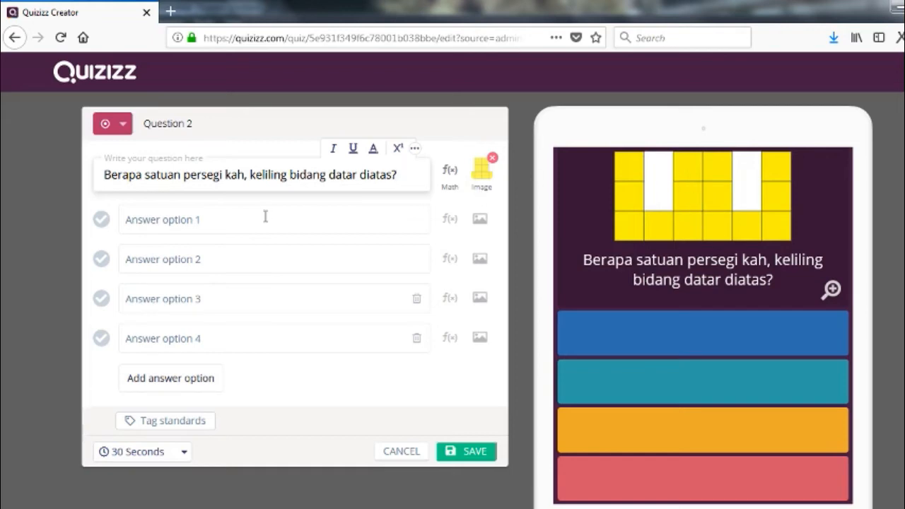
# Step: Fill in the four answer options of question 2 in order as 14, 24, 34 and 45
pyautogui.click(223, 214)
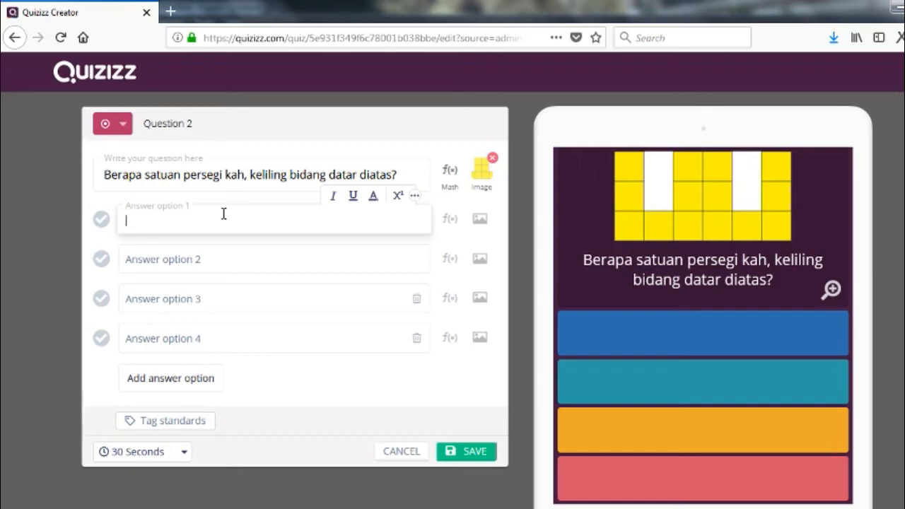
pyautogui.write('14')
pyautogui.click(220, 266)
pyautogui.write('24')
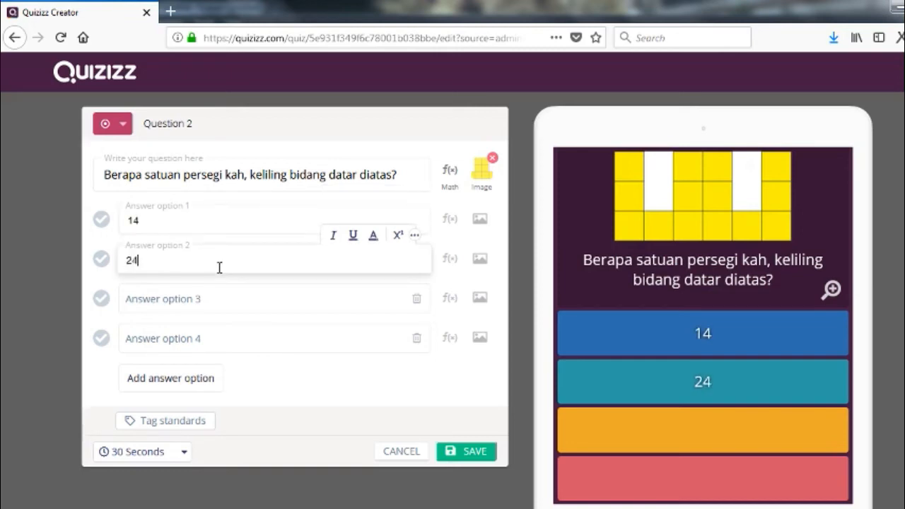
pyautogui.click(210, 307)
pyautogui.write('3')
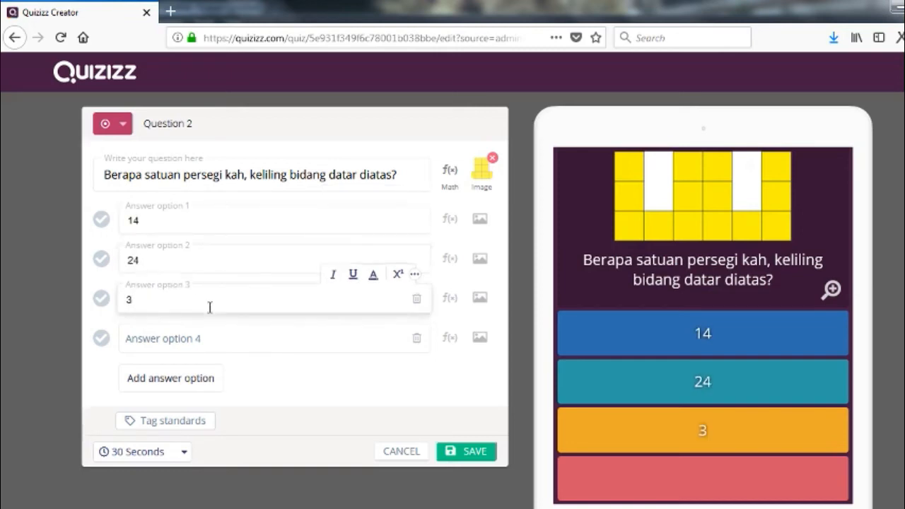
pyautogui.write('4')
pyautogui.click(206, 347)
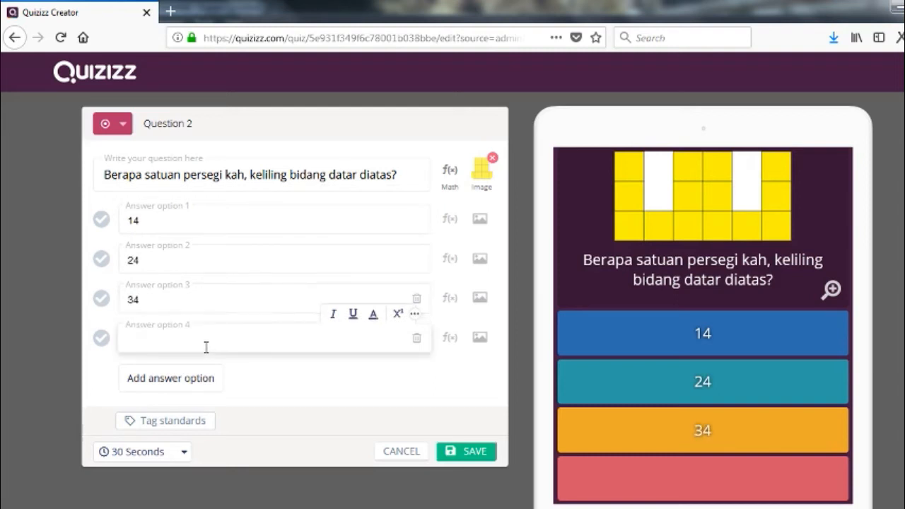
pyautogui.write('45')
# Step: Mark the answer 14 as correct and append the unit "cm" to it
pyautogui.click(247, 221)
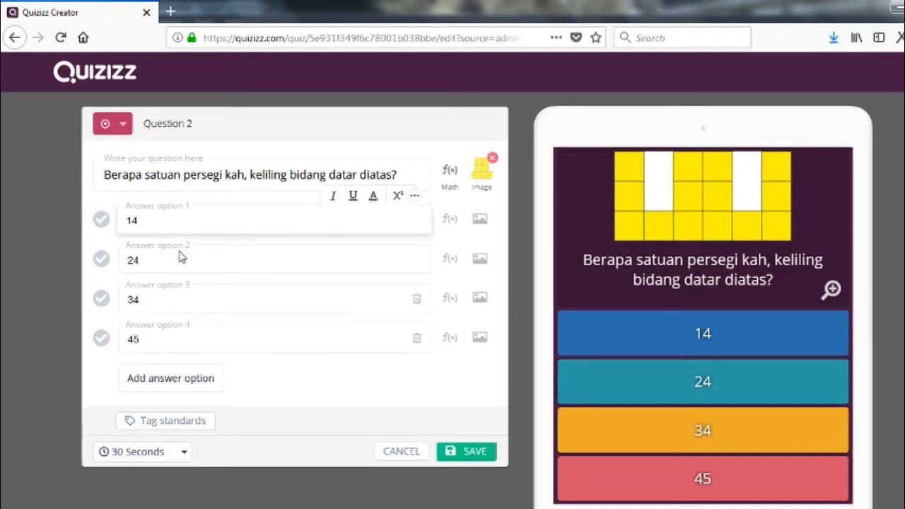
pyautogui.click(105, 225)
pyautogui.write('cm')
pyautogui.click(398, 197)
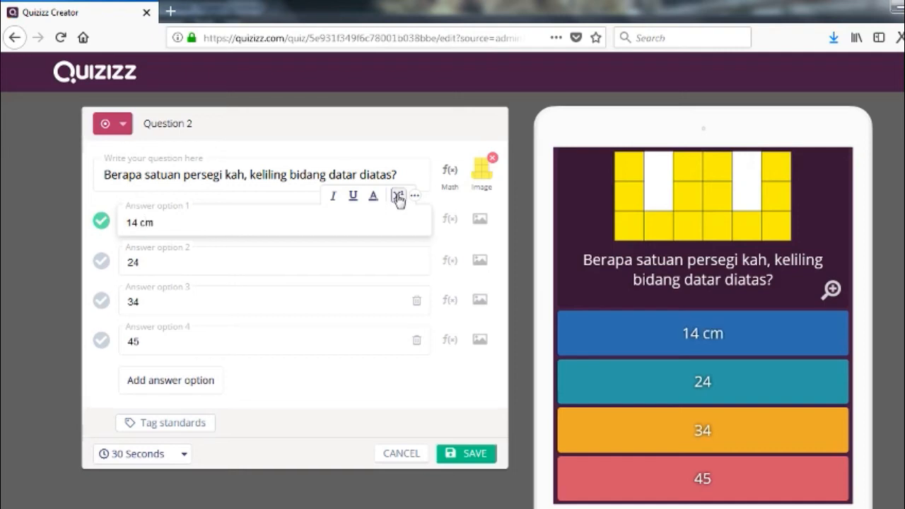
pyautogui.write('2')
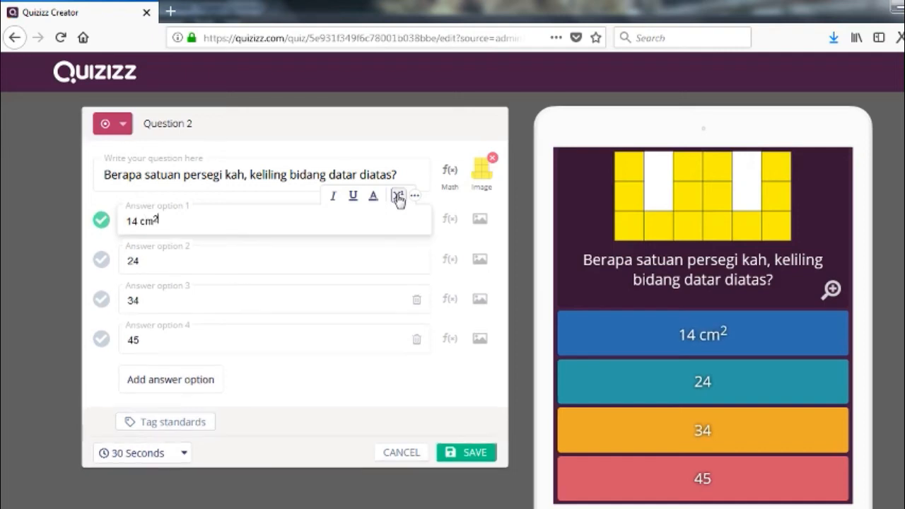
pyautogui.press('BackSpace')
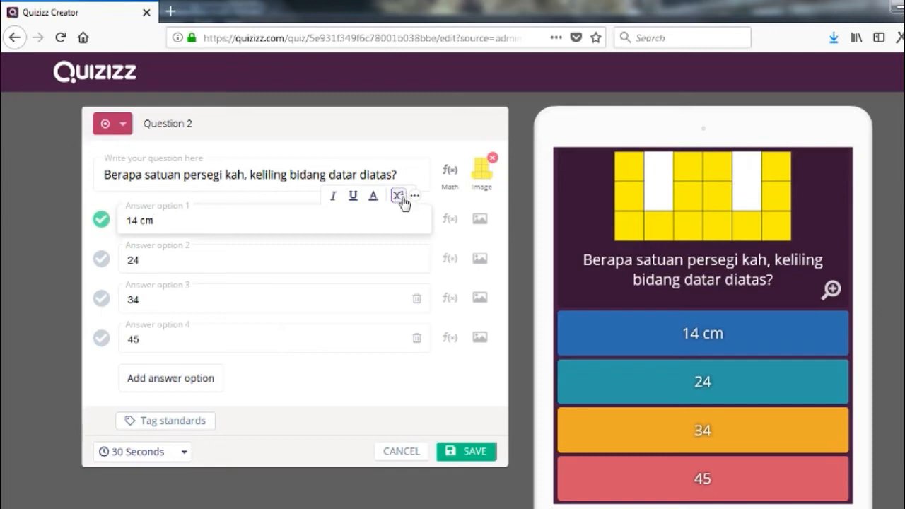
pyautogui.write('2')
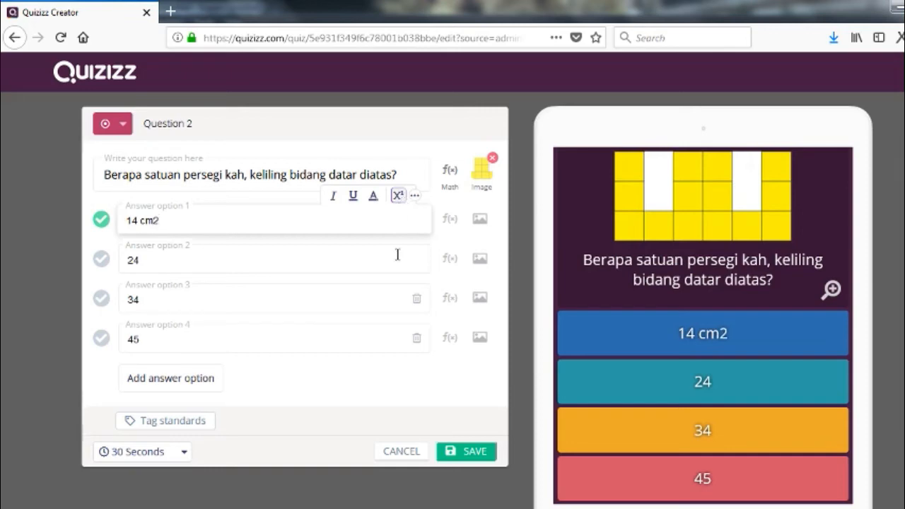
pyautogui.click(399, 205)
pyautogui.press('BackSpace')
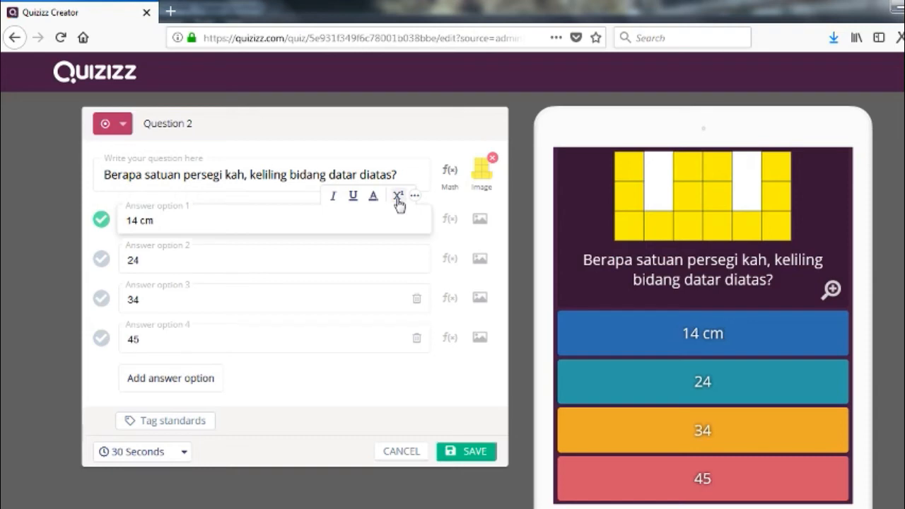
# Step: Retype the unit "cm" of the first answer and add a superscript 2, giving 14 cm²
pyautogui.press('BackSpace')
pyautogui.press('BackSpace')
pyautogui.press('BackSpace')
pyautogui.write('cm')
pyautogui.click(399, 201)
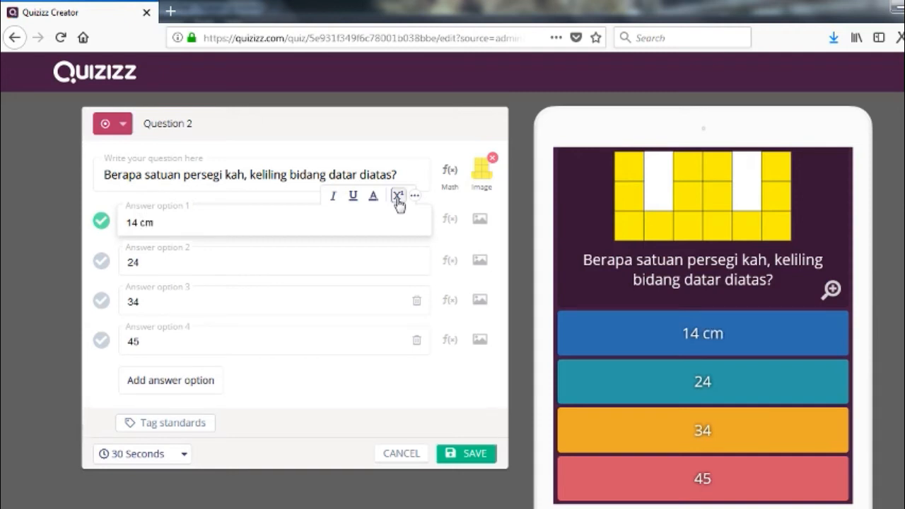
pyautogui.write('2')
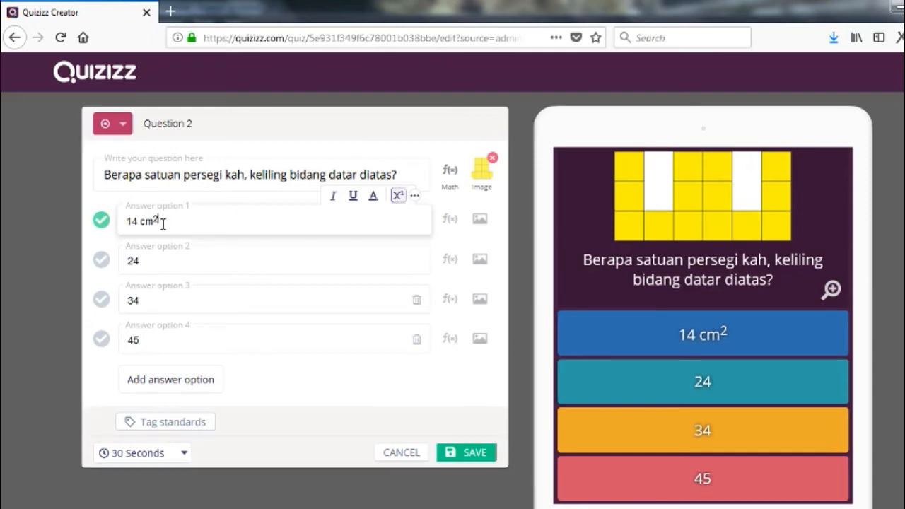
# Step: Delete the unit cm² from the first answer of question 2, leaving only 14
pyautogui.press('BackSpace')
pyautogui.press('BackSpace')
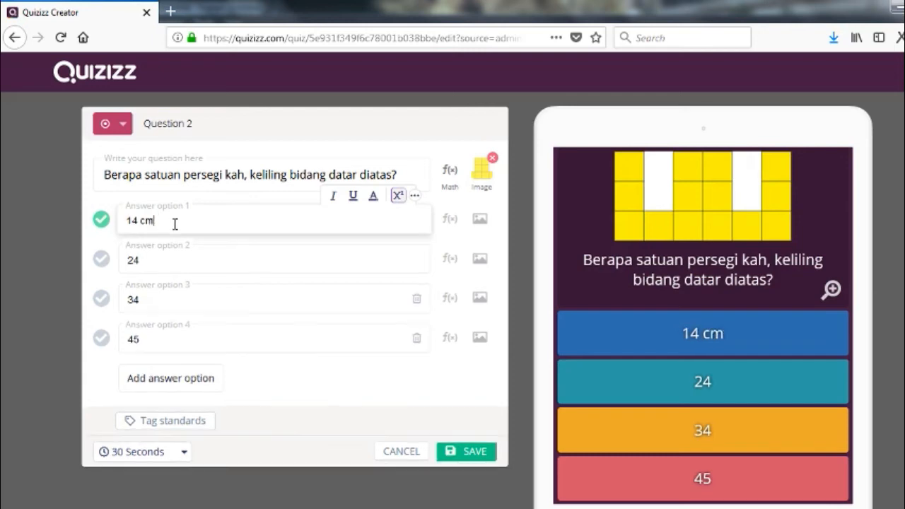
pyautogui.press('BackSpace')
pyautogui.click(451, 220)
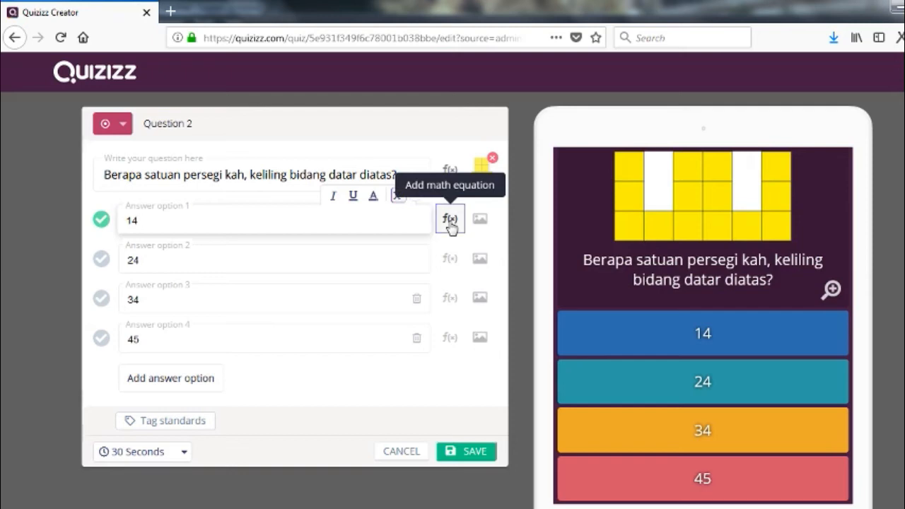
pyautogui.click(450, 219)
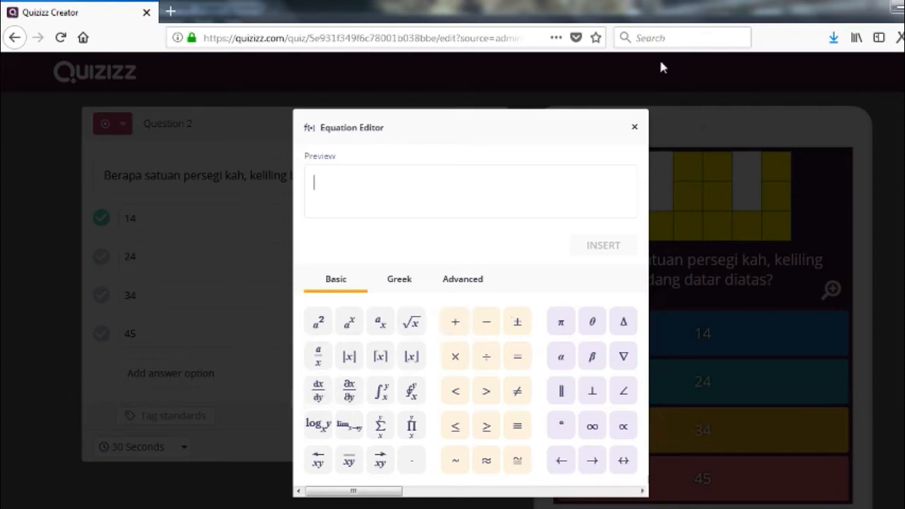
pyautogui.click(635, 128)
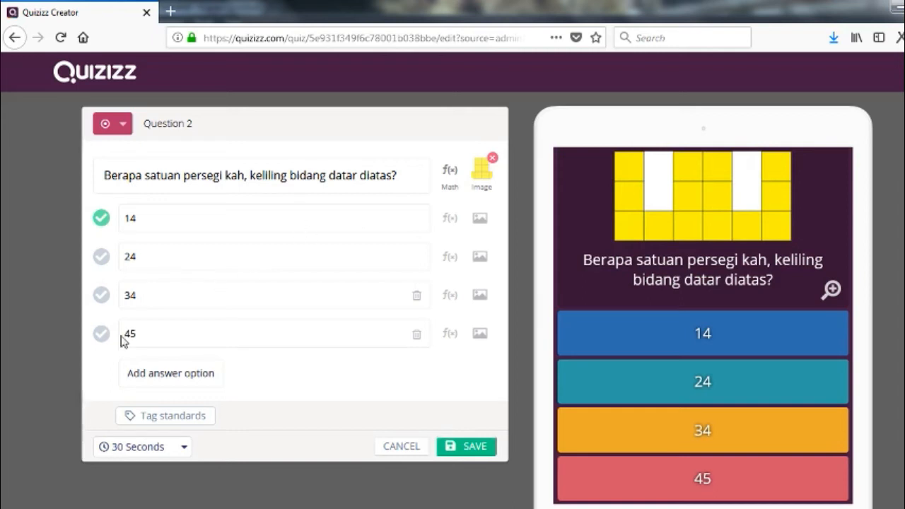
# Step: Set the time limit of question 2 to 2 minutes and save the question
pyautogui.click(185, 447)
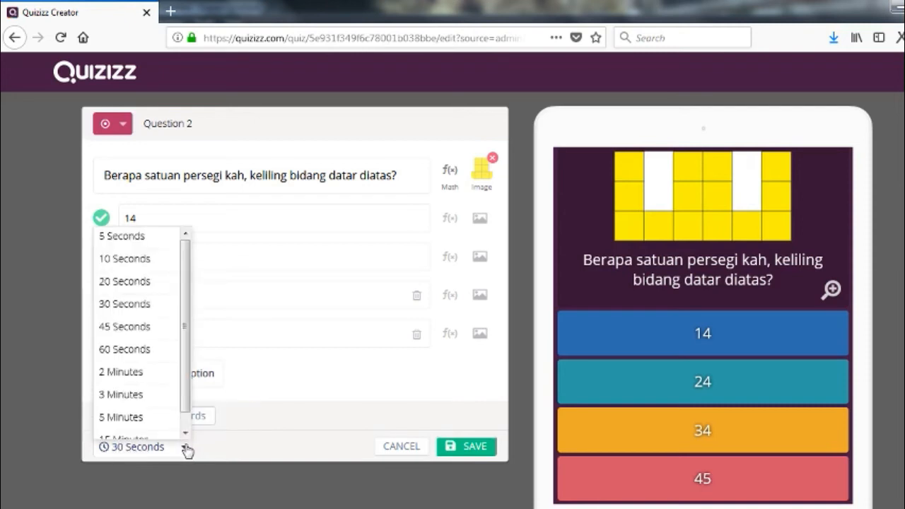
pyautogui.click(138, 375)
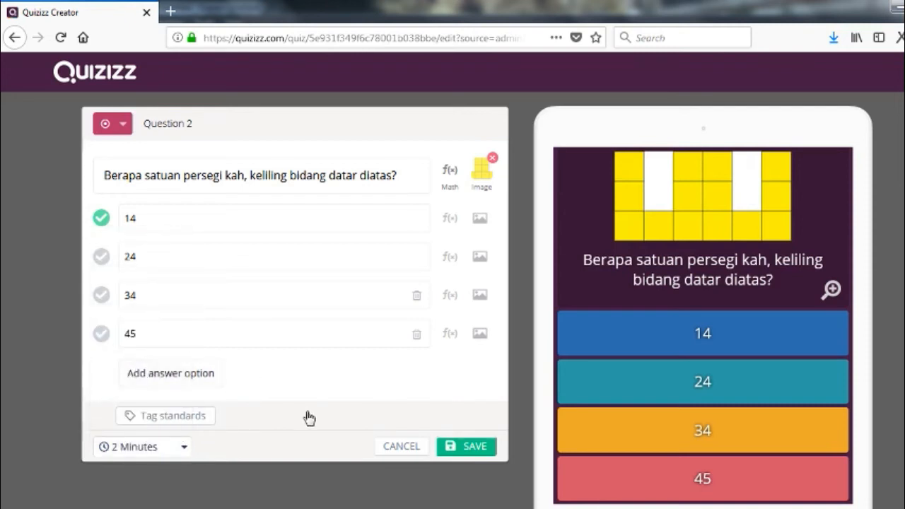
pyautogui.click(466, 446)
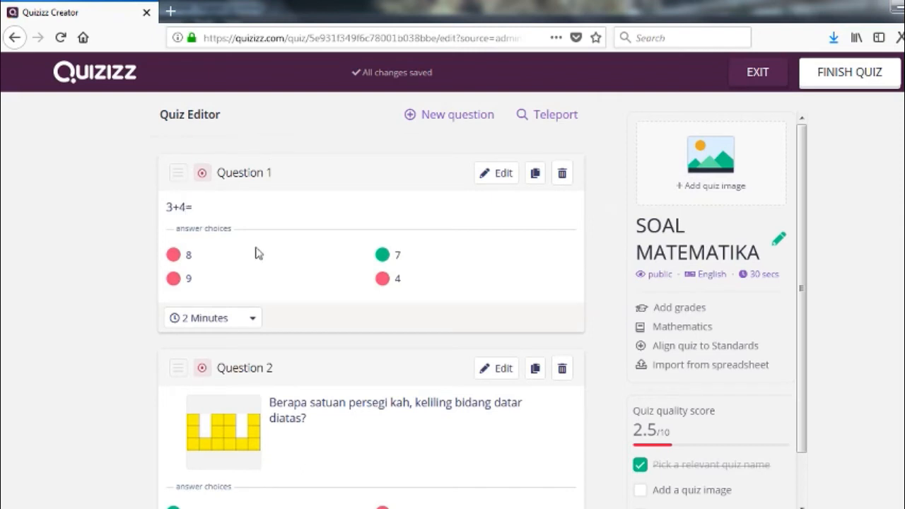
pyautogui.scroll(-3, 328, 242)
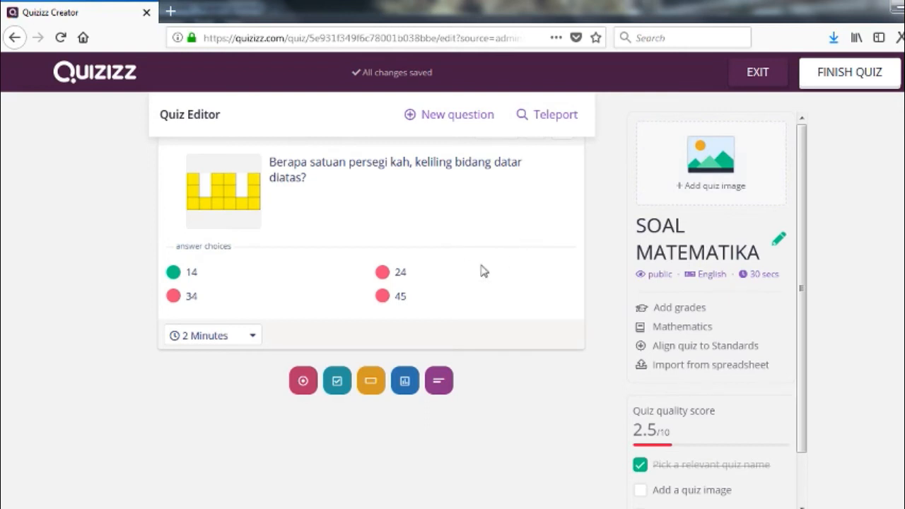
pyautogui.scroll(5, 371, 318)
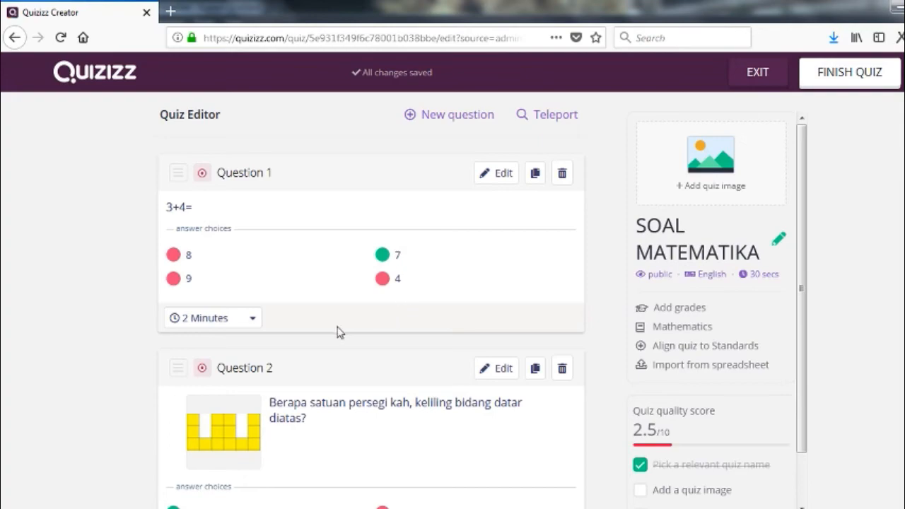
pyautogui.click(195, 505)
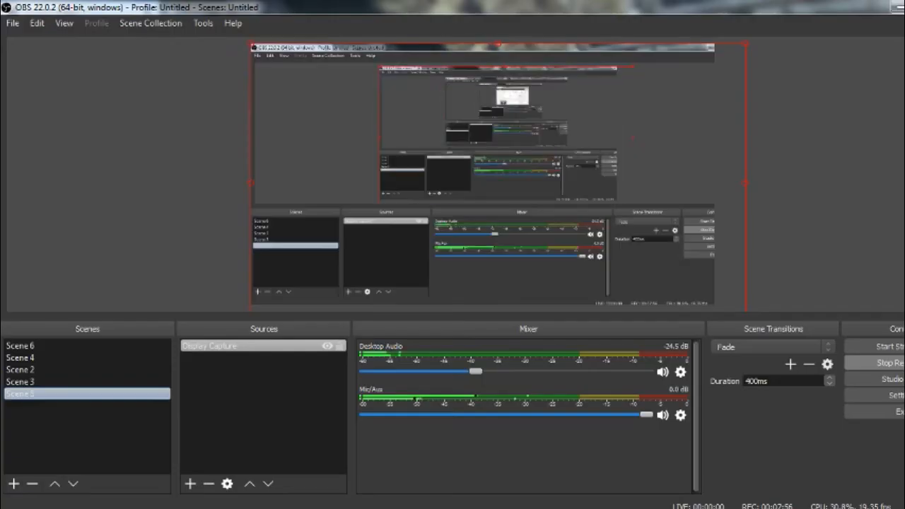
pyautogui.click(107, 383)
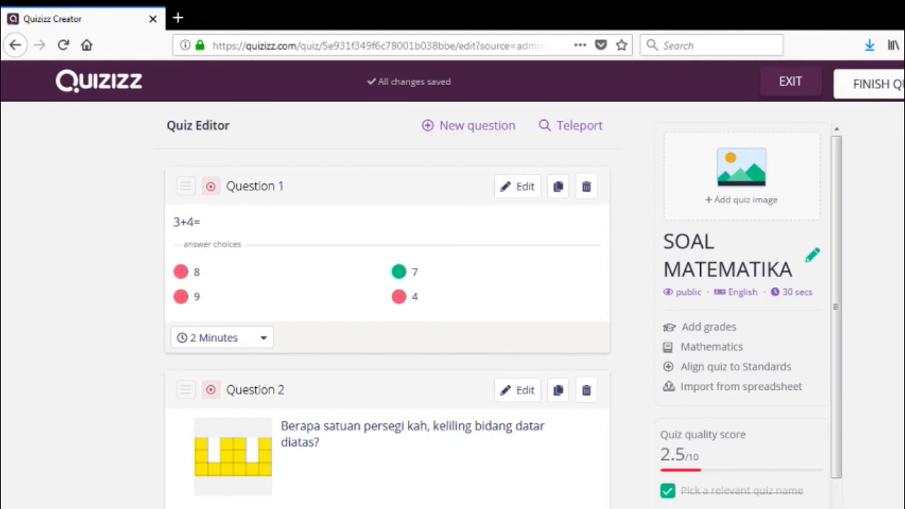
pyautogui.click(868, 84)
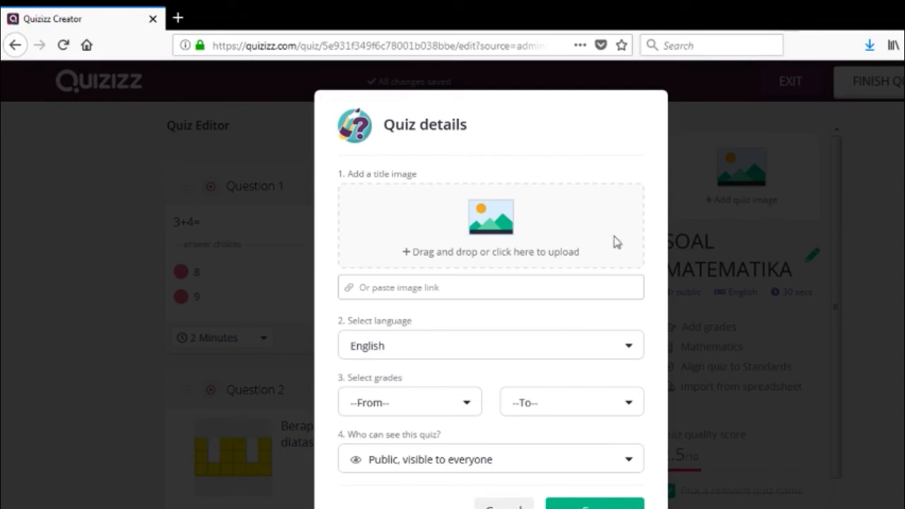
pyautogui.click(503, 506)
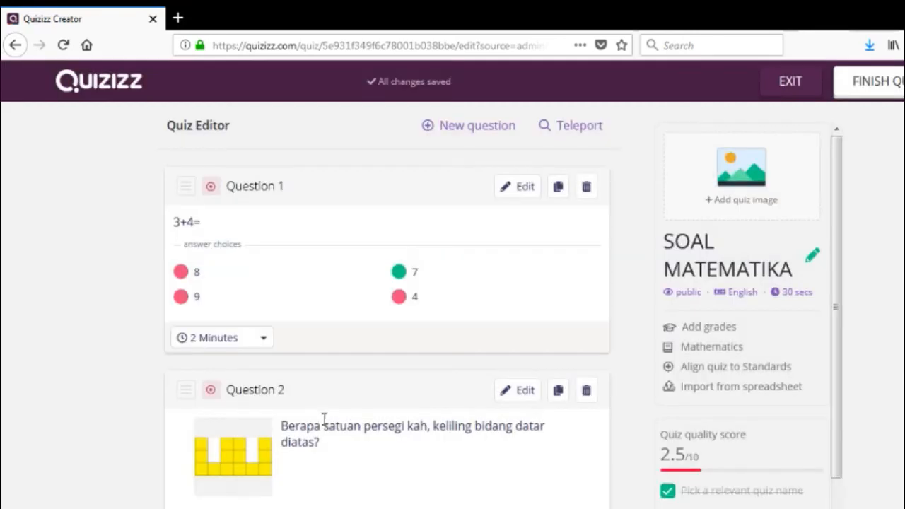
# Step: Set the time limit of question 1 to 60 seconds and try to apply it to all questions
pyautogui.click(264, 341)
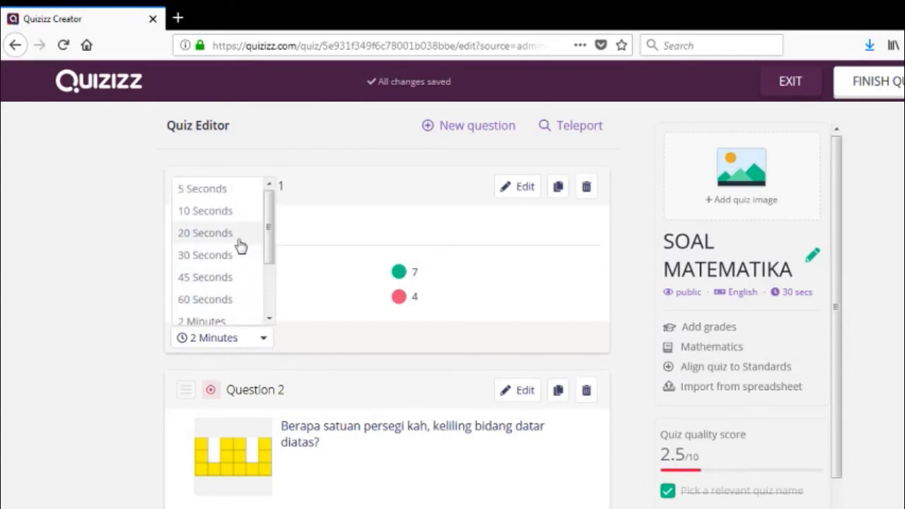
pyautogui.click(224, 311)
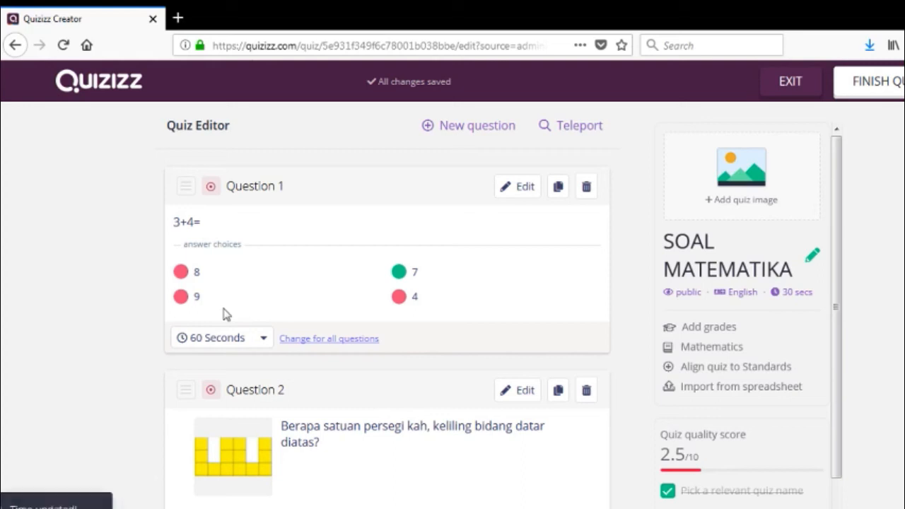
pyautogui.click(329, 341)
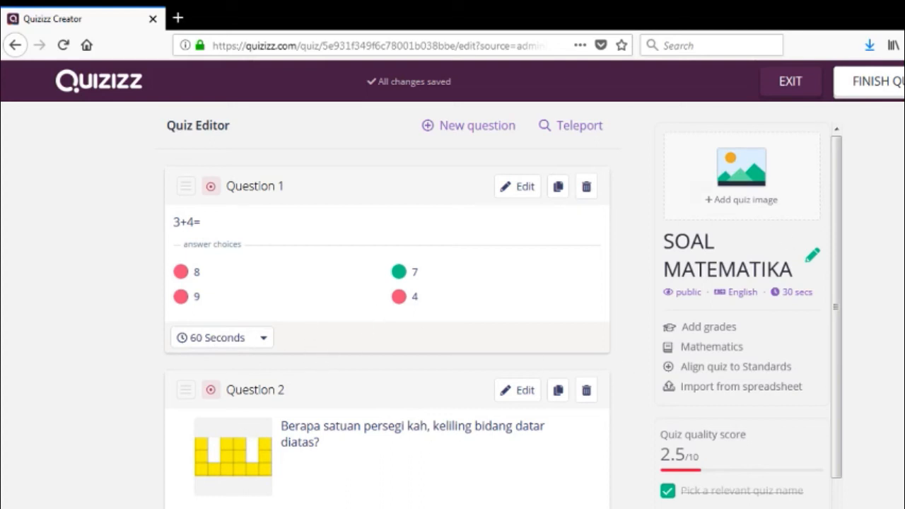
pyautogui.scroll(-2, 387, 333)
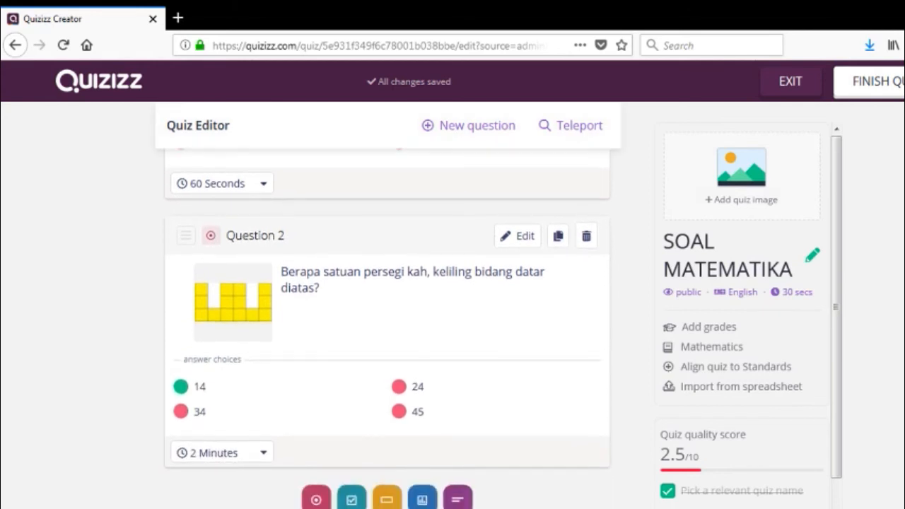
pyautogui.scroll(1, 388, 332)
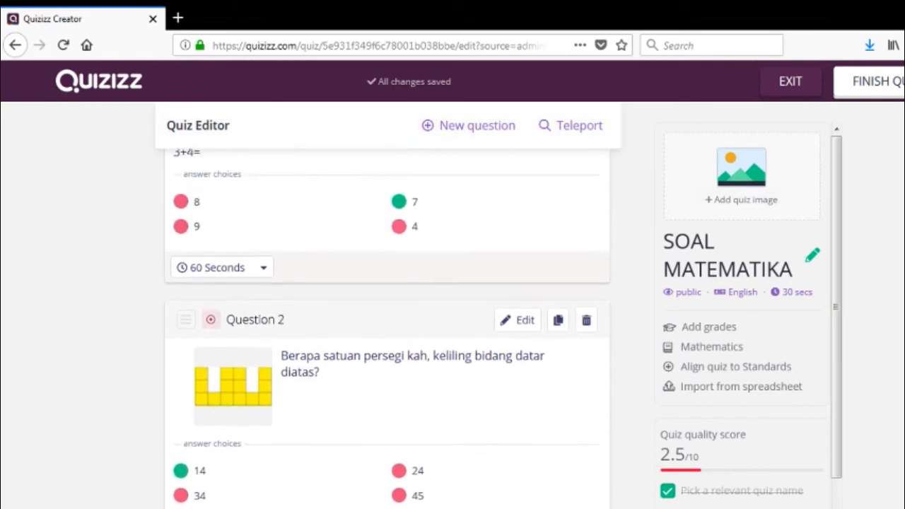
# Step: Set the time limit of question 1 to 45 seconds and apply it to all questions
pyautogui.click(262, 269)
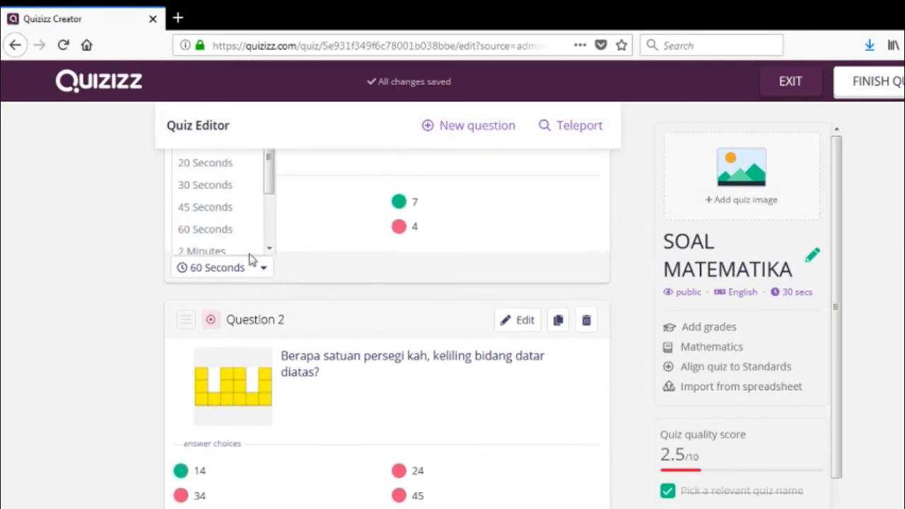
pyautogui.click(239, 215)
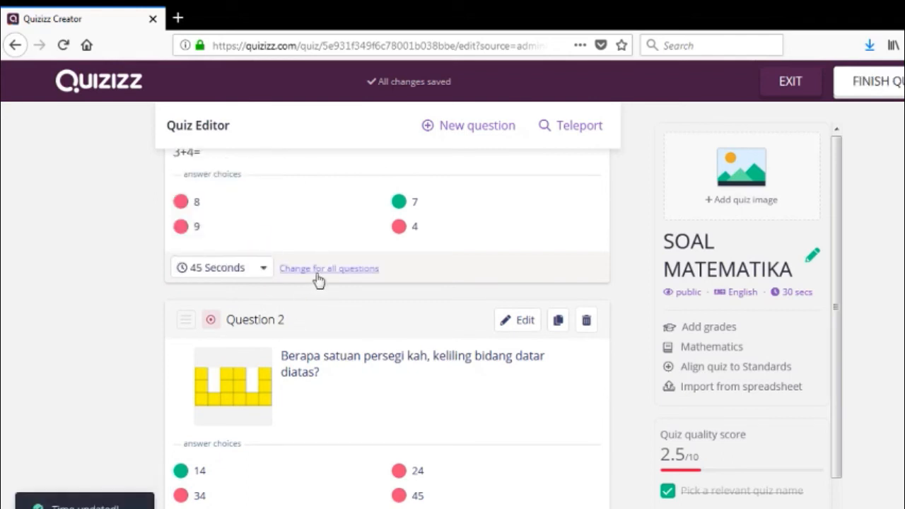
pyautogui.click(320, 269)
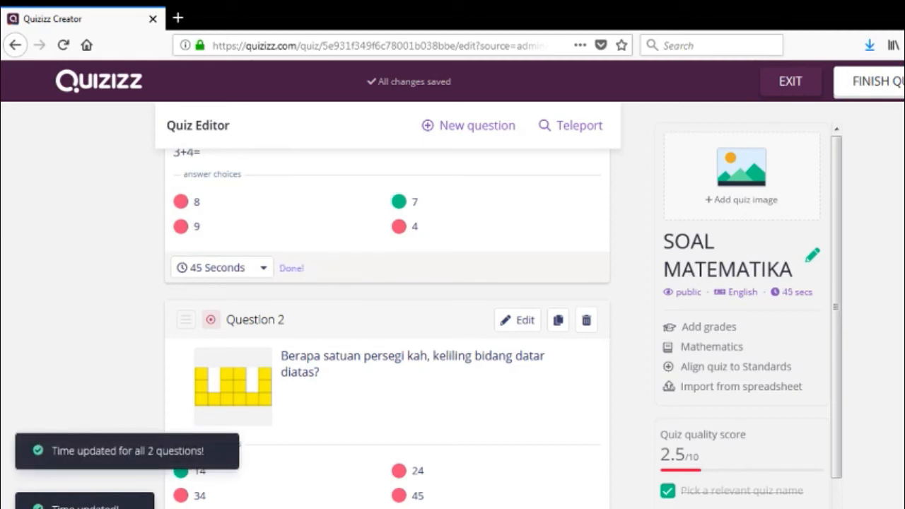
pyautogui.scroll(-1, 387, 328)
pyautogui.scroll(-3, 387, 328)
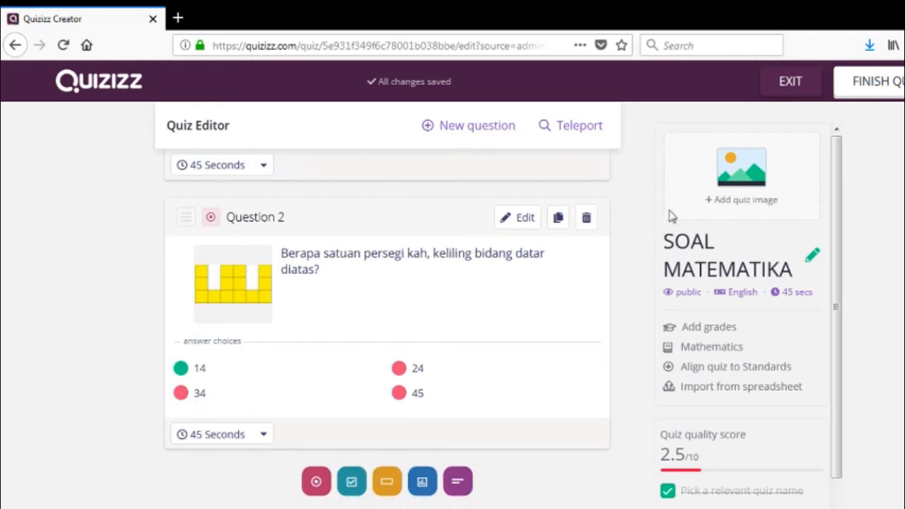
pyautogui.scroll(3, 883, 124)
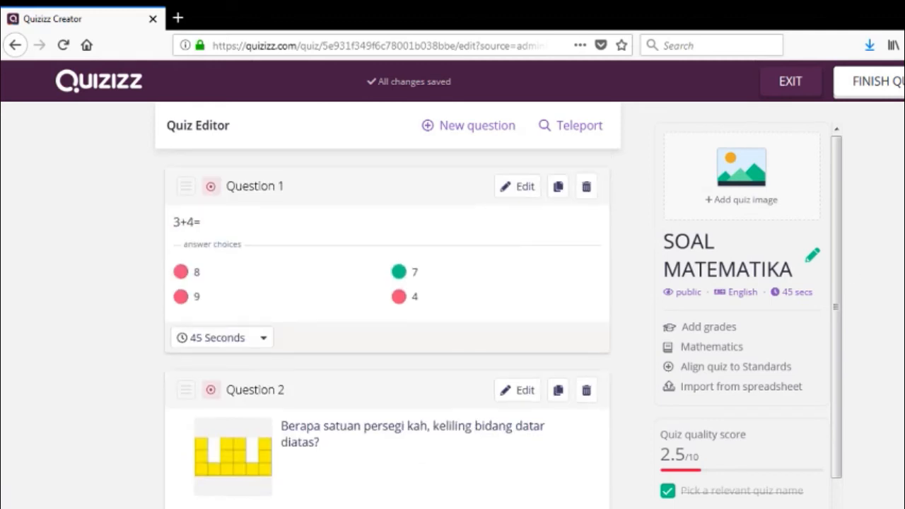
# Step: Start finishing the quiz, add the crescent moon and star title image, and set the quiz language to Indonesian
pyautogui.click(883, 85)
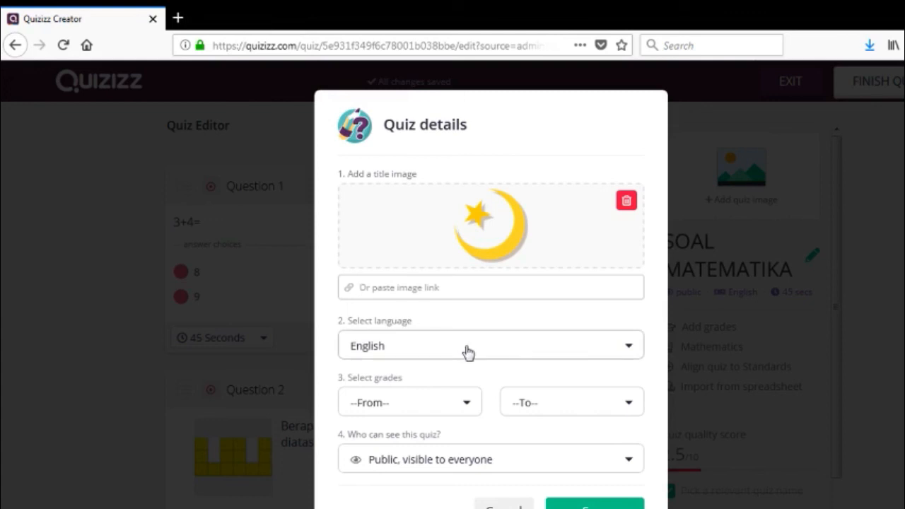
pyautogui.click(626, 356)
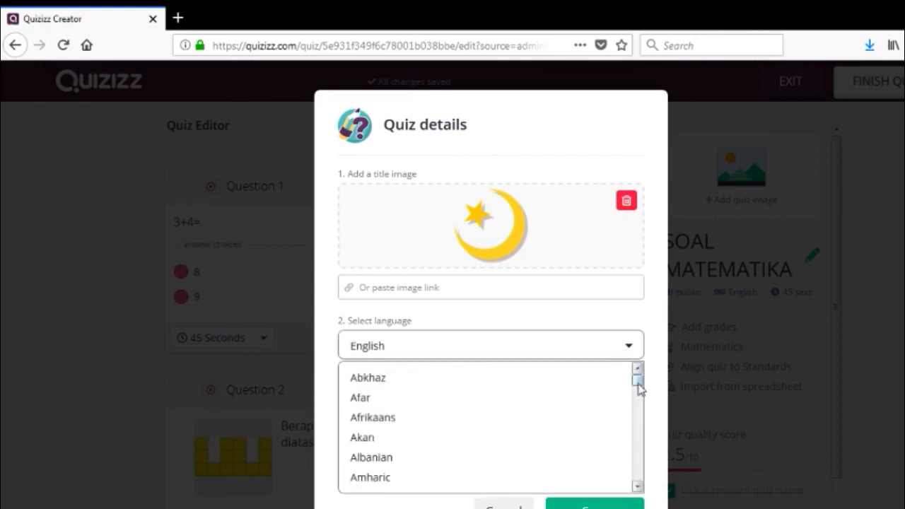
pyautogui.moveTo(637, 379); pyautogui.dragTo(639, 416)
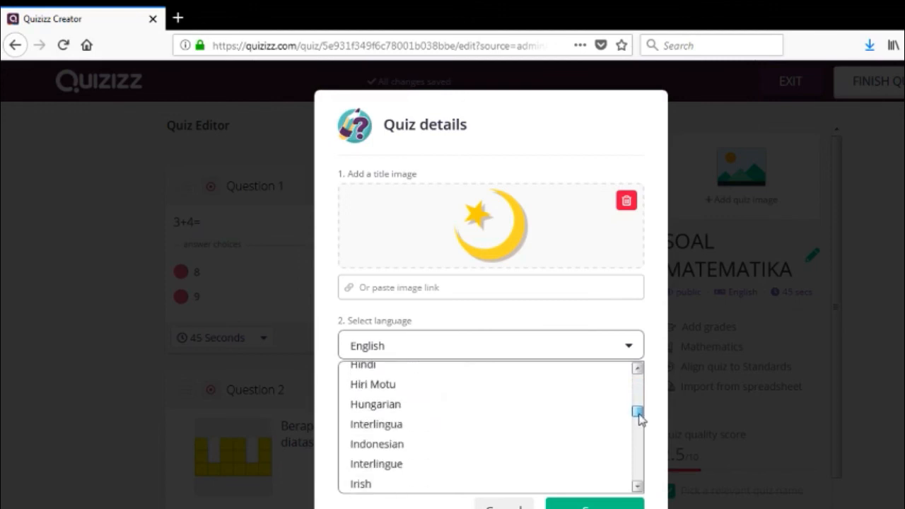
pyautogui.click(430, 452)
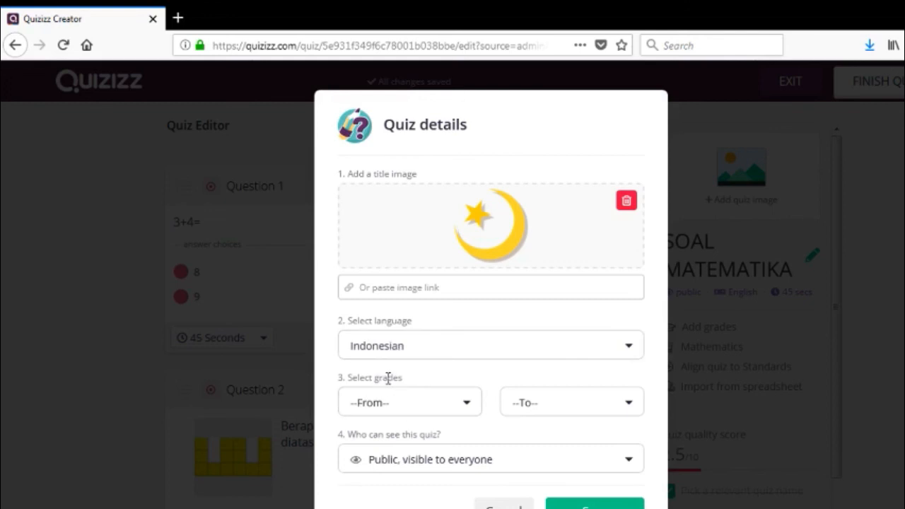
# Step: Set the quiz's grade range from 3rd to 3rd and choose "Public, visible to everyone" as its visibility
pyautogui.click(468, 405)
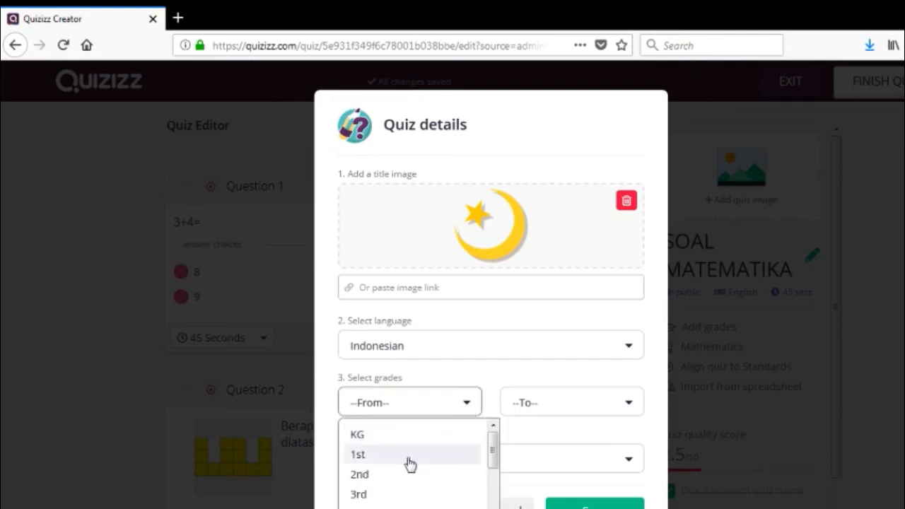
pyautogui.click(381, 496)
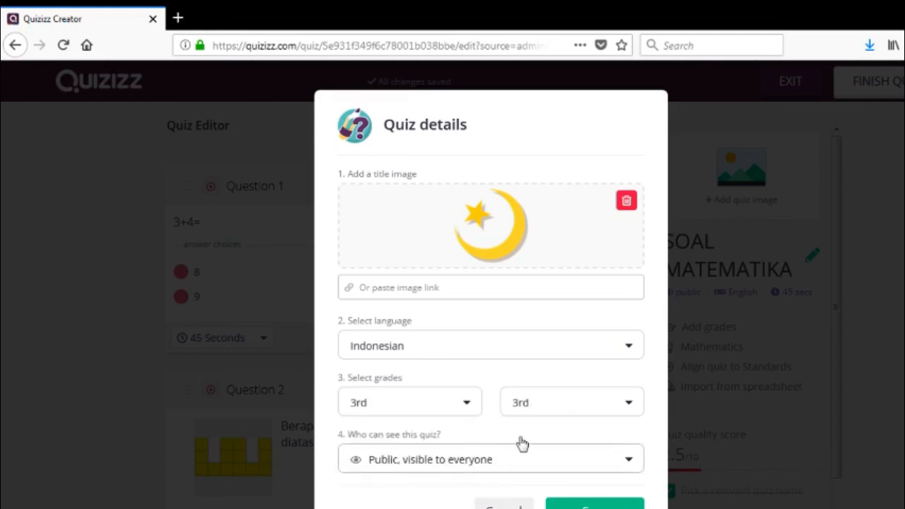
pyautogui.click(410, 405)
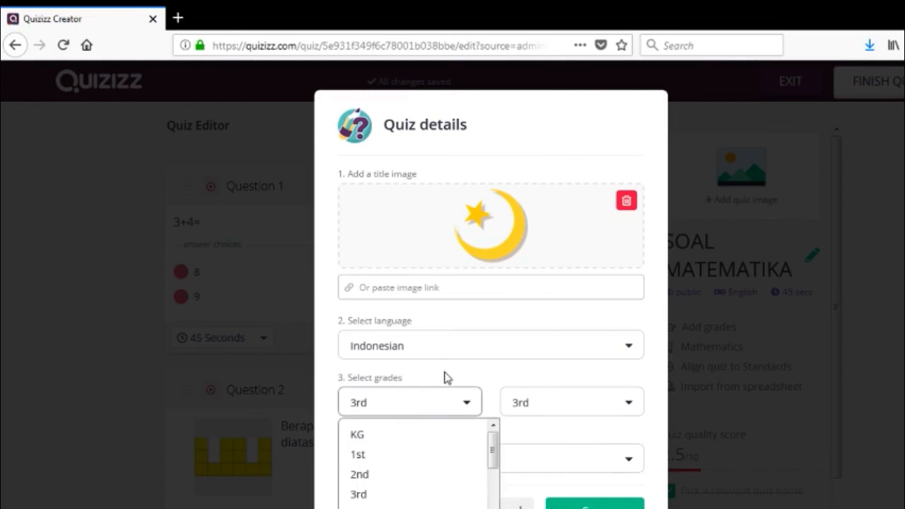
pyautogui.click(462, 402)
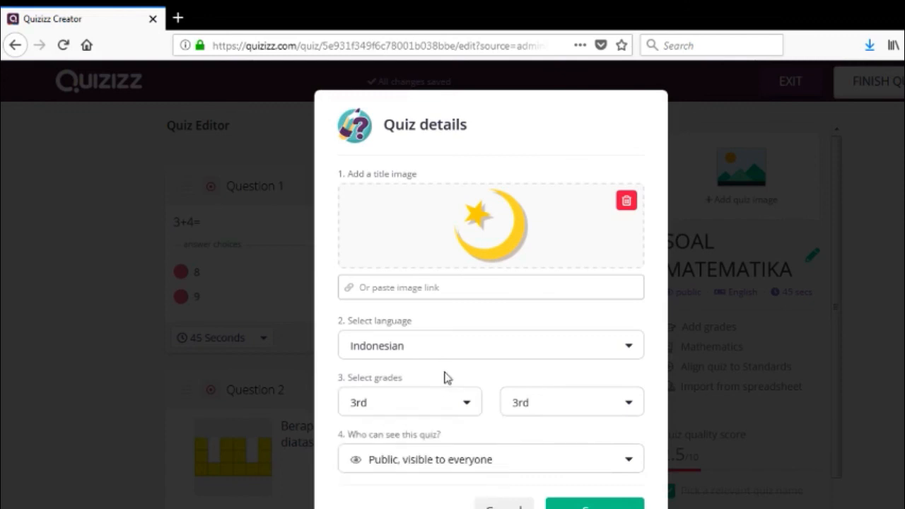
pyautogui.click(628, 407)
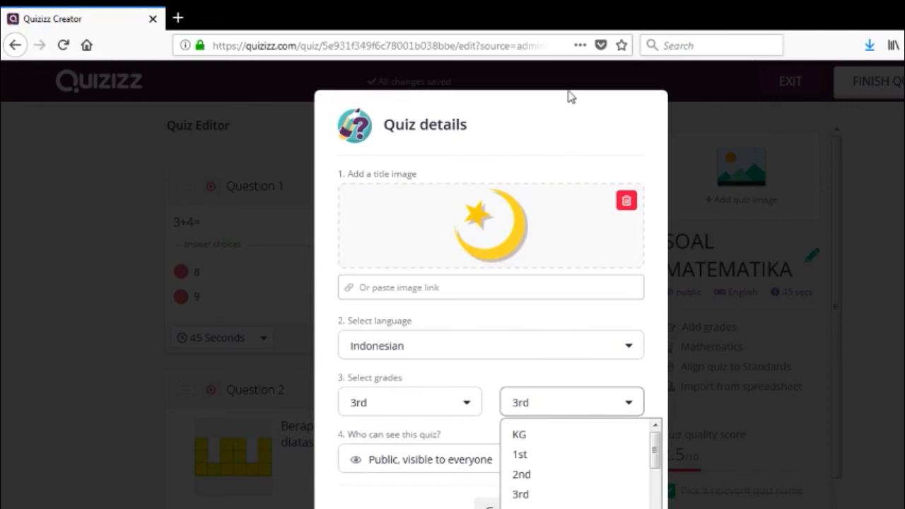
pyautogui.click(577, 112)
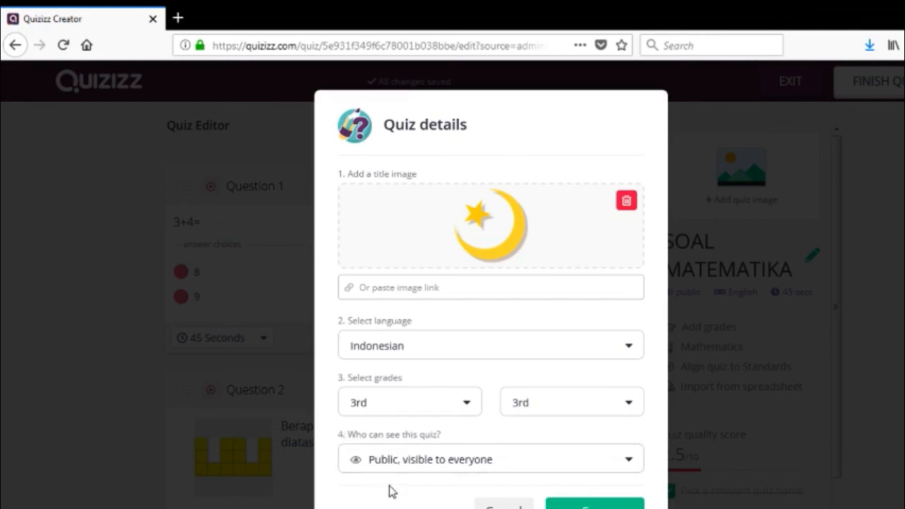
pyautogui.click(629, 459)
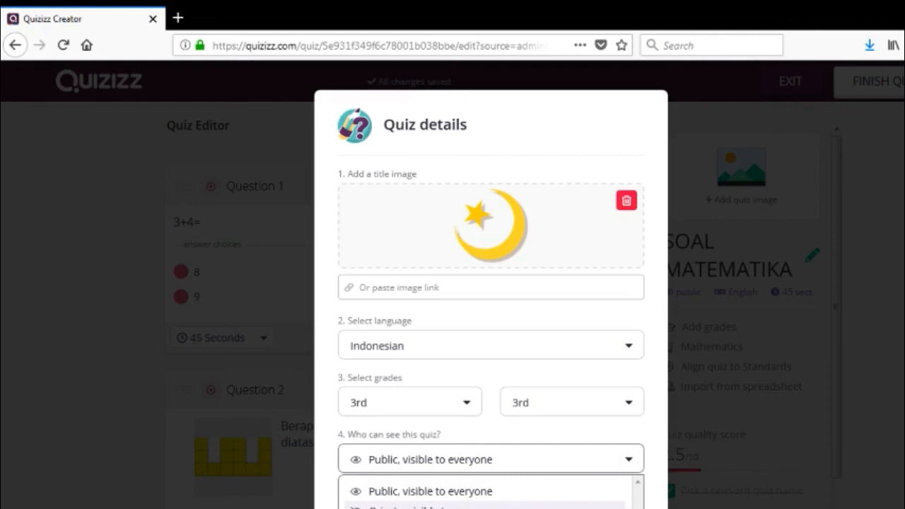
pyautogui.click(481, 495)
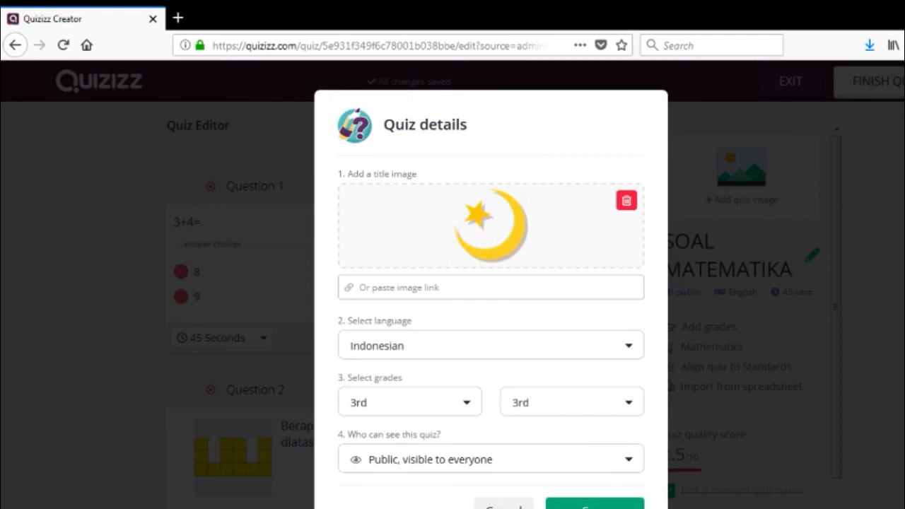
# Step: Save the quiz details to finish the "SOAL MATEMATIKA" quiz
pyautogui.click(594, 505)
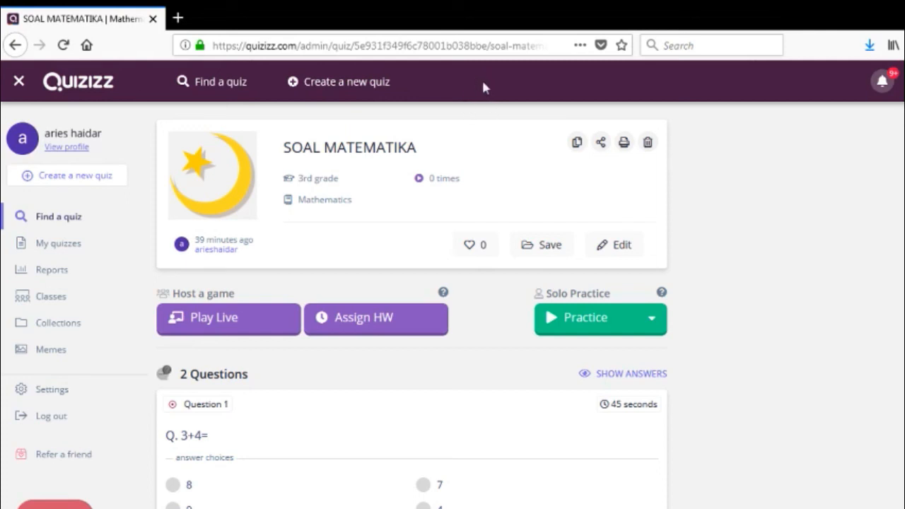
# Step: Open the list of your own quizzes and look through the finished quizzes and drafts
pyautogui.click(68, 248)
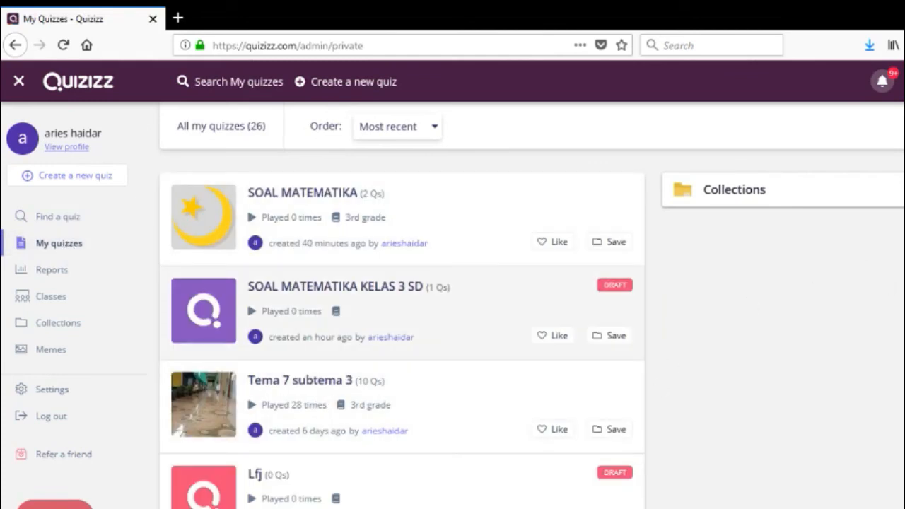
pyautogui.scroll(-2, 402, 332)
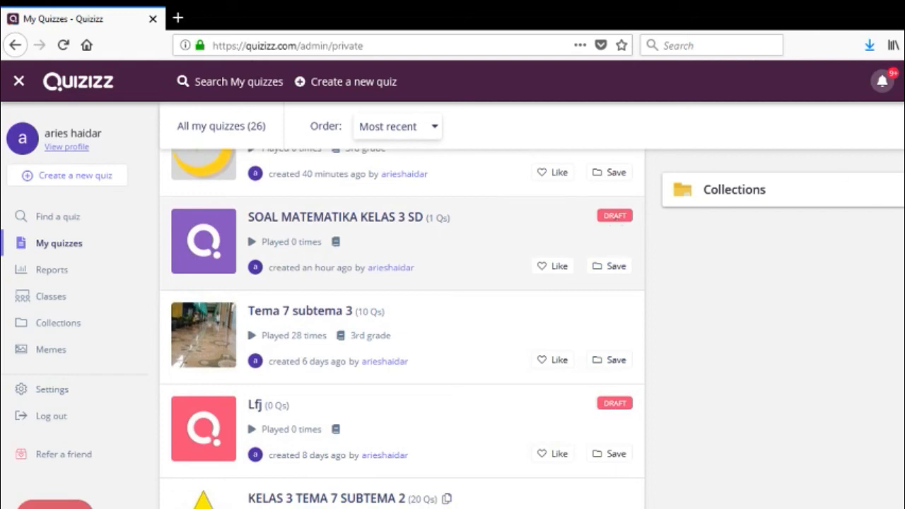
pyautogui.scroll(-3, 402, 328)
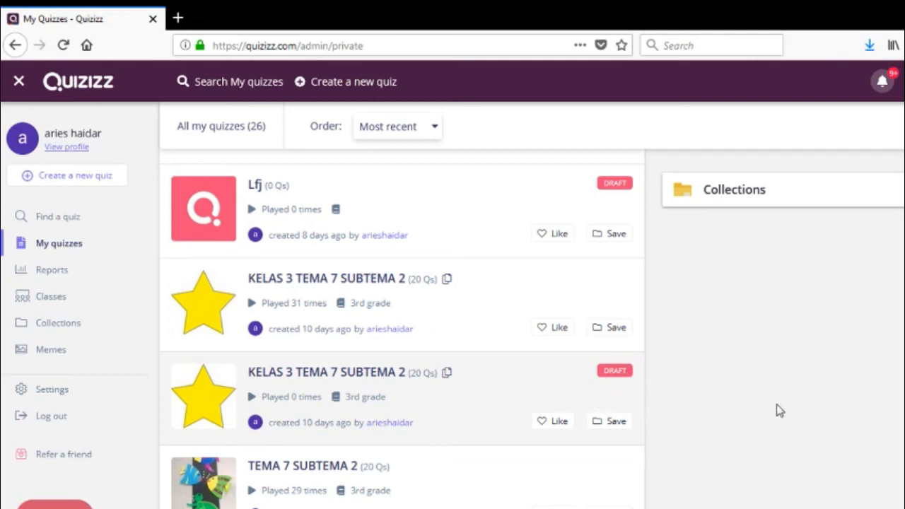
pyautogui.scroll(-5, 402, 328)
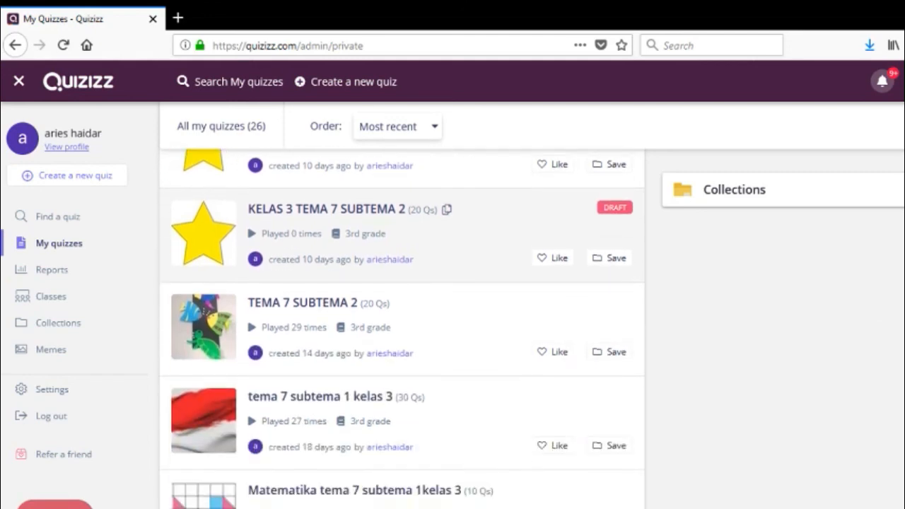
pyautogui.scroll(5, 402, 328)
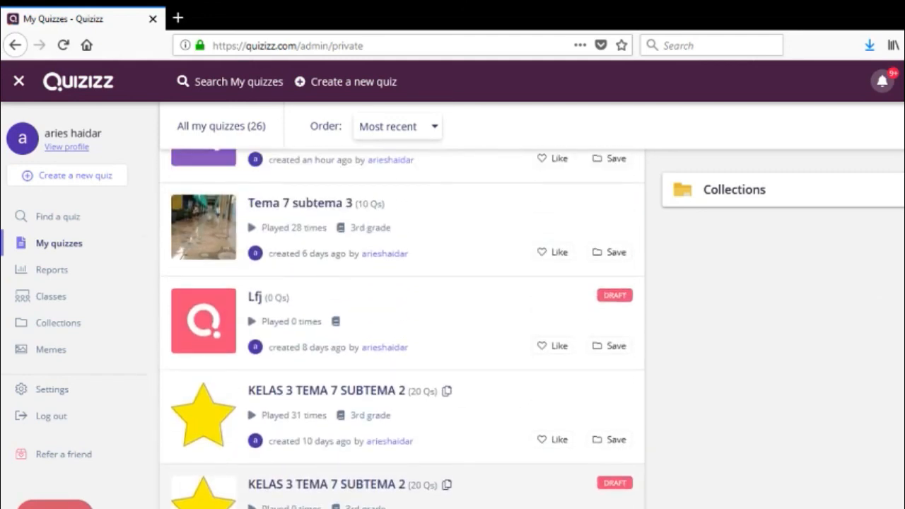
pyautogui.scroll(3, 402, 328)
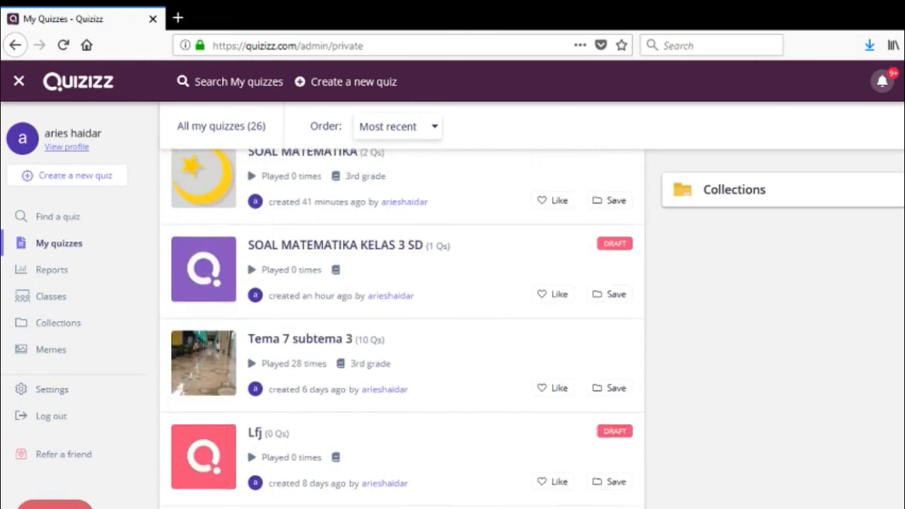